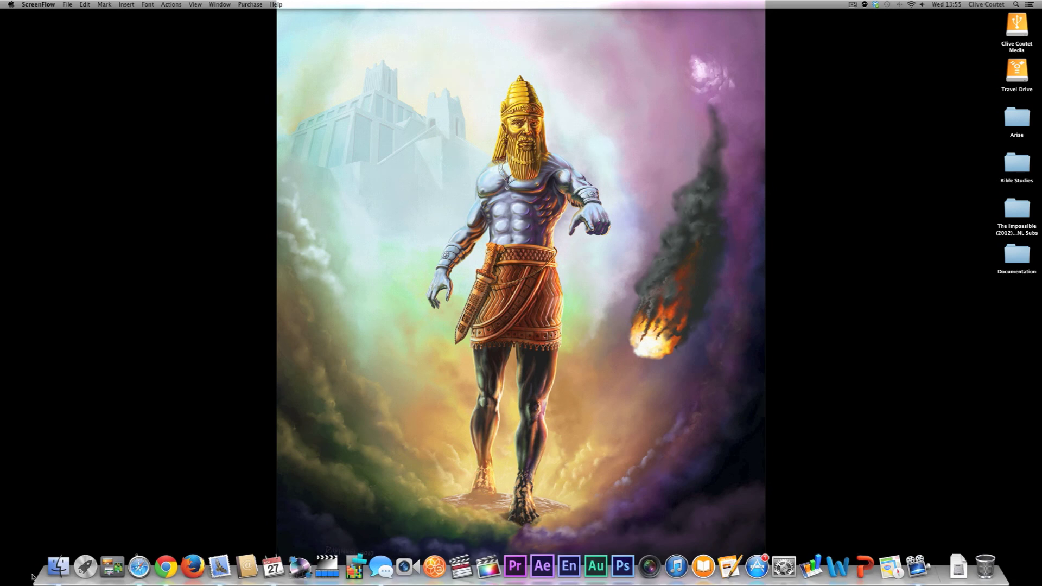
Open the Canon folder in Macintosh HD › Library › Printers in Finder
{"action": "left_click", "coordinate": [58, 565]}
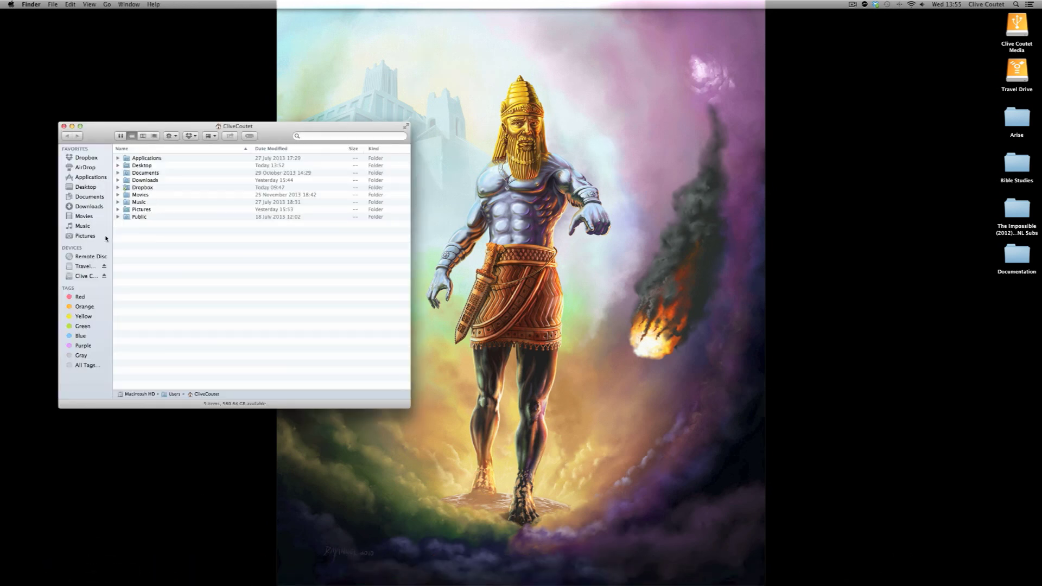
{"action": "left_click", "coordinate": [108, 4]}
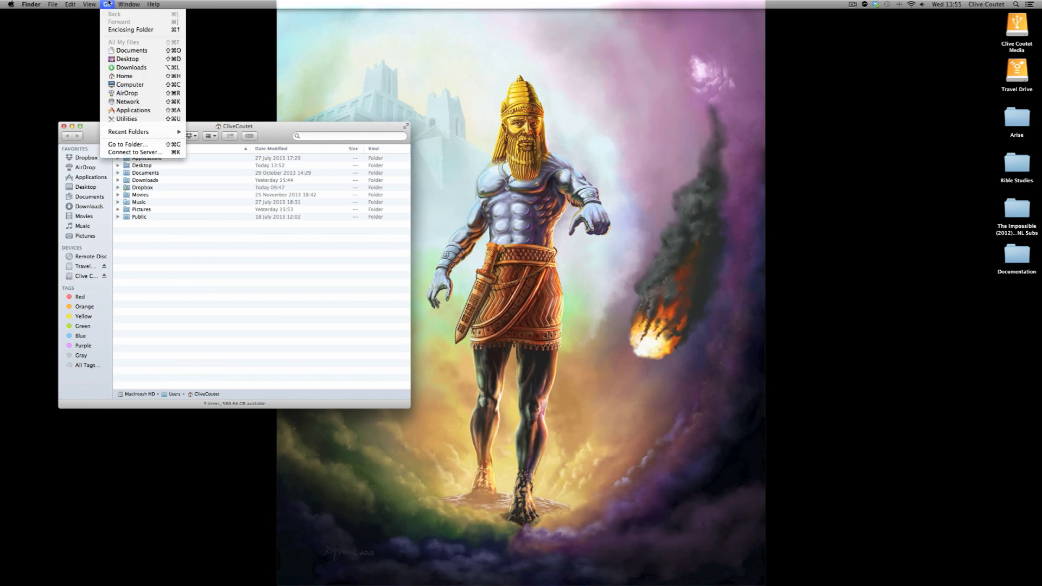
{"action": "left_click", "coordinate": [156, 85]}
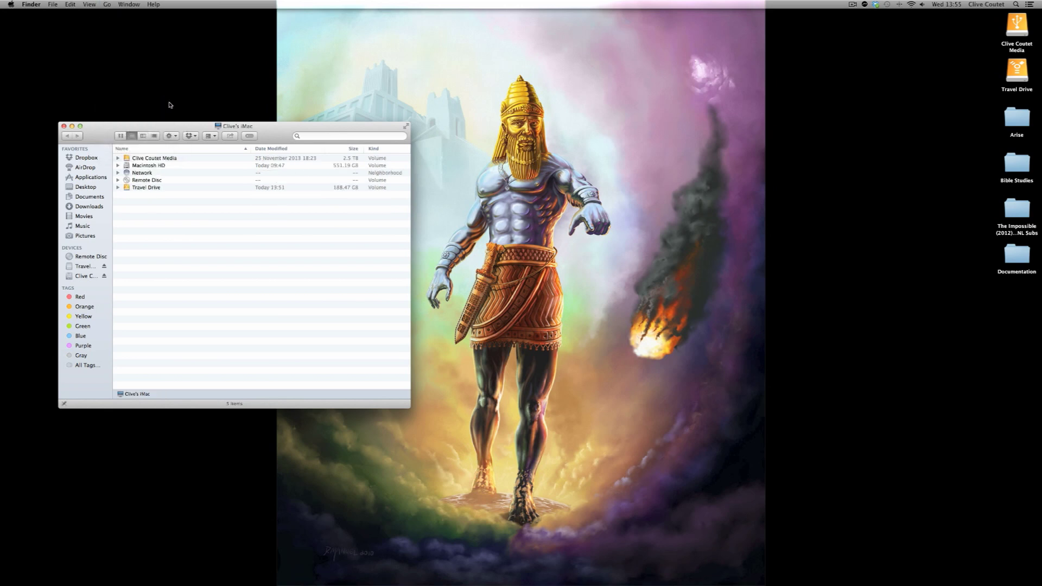
{"action": "double_click", "coordinate": [154, 165]}
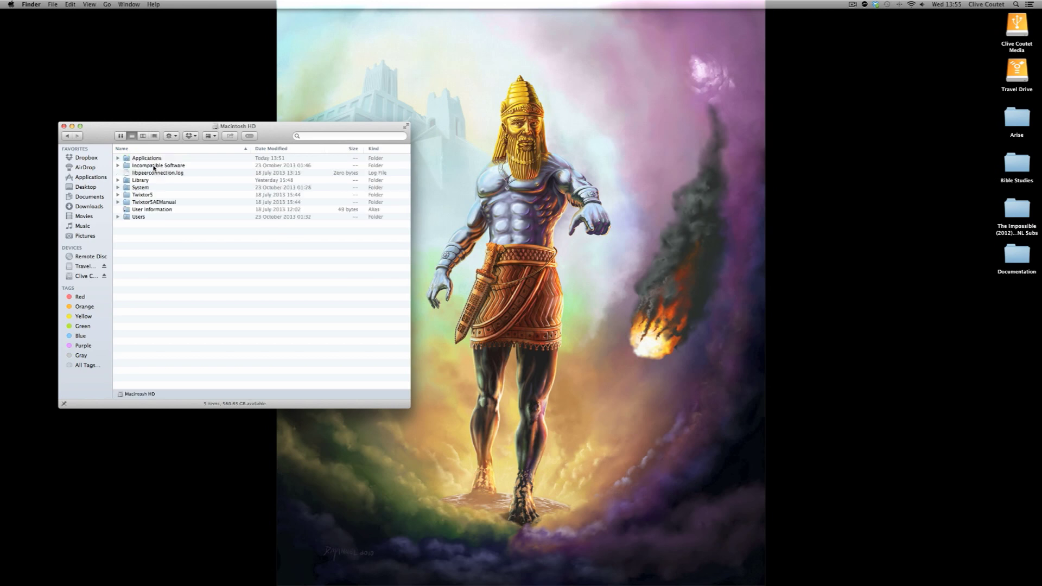
{"action": "double_click", "coordinate": [146, 181]}
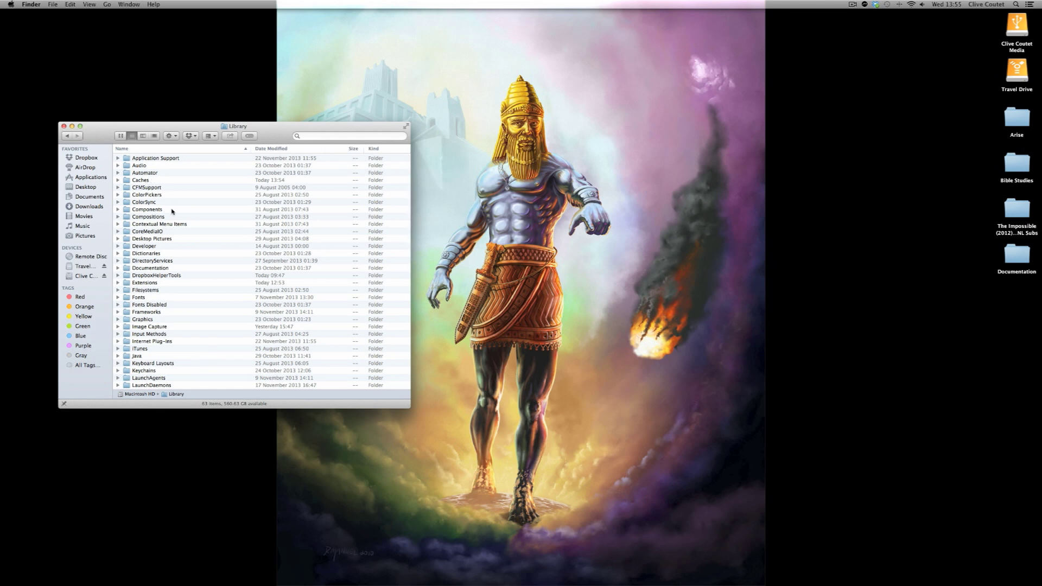
{"action": "scroll", "coordinate": [172, 212], "scroll_direction": "down", "scroll_amount": 5}
{"action": "scroll", "coordinate": [171, 212], "scroll_direction": "down", "scroll_amount": 5}
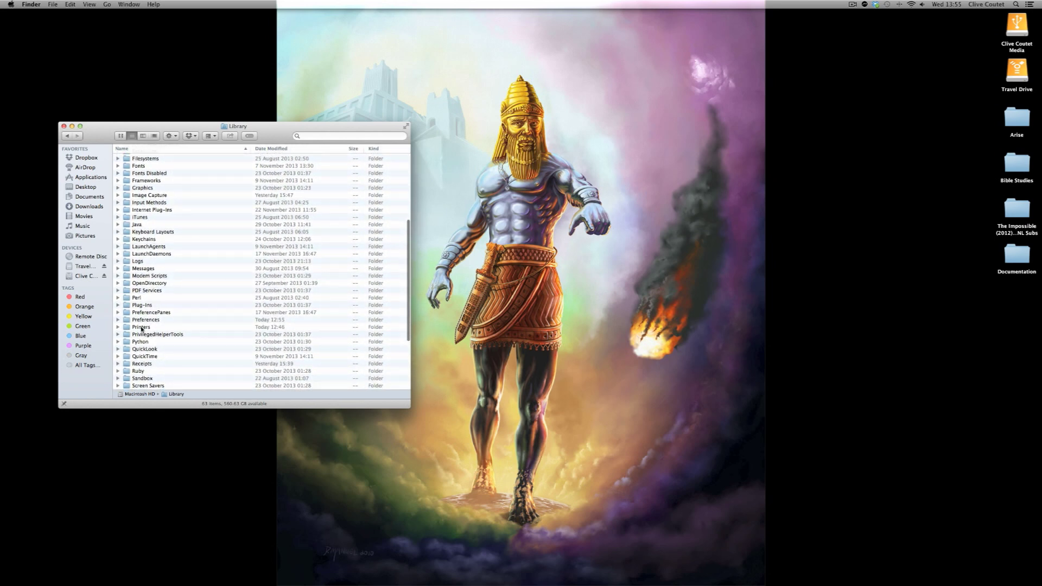
{"action": "double_click", "coordinate": [141, 327]}
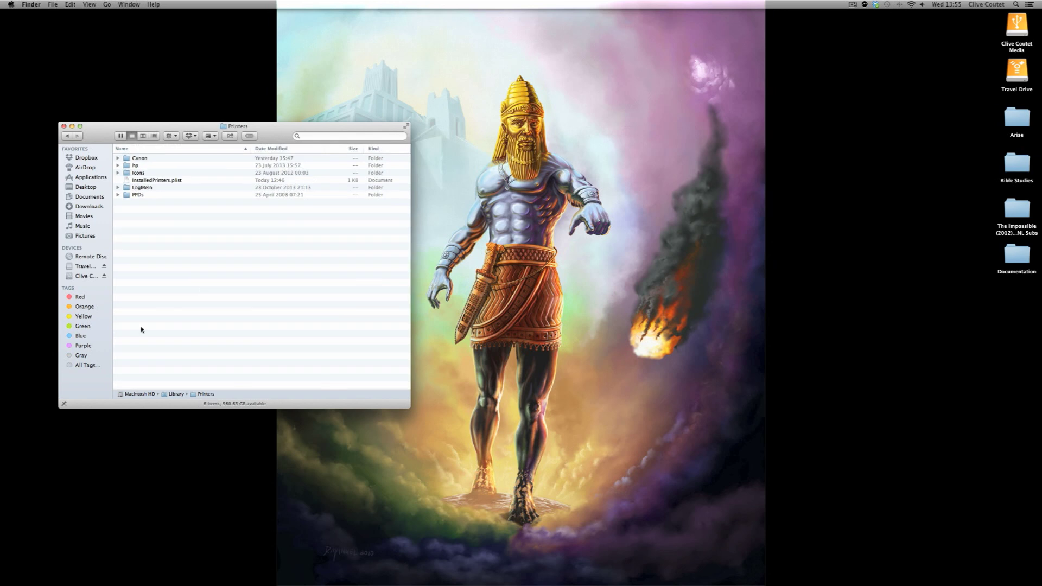
{"action": "double_click", "coordinate": [142, 160]}
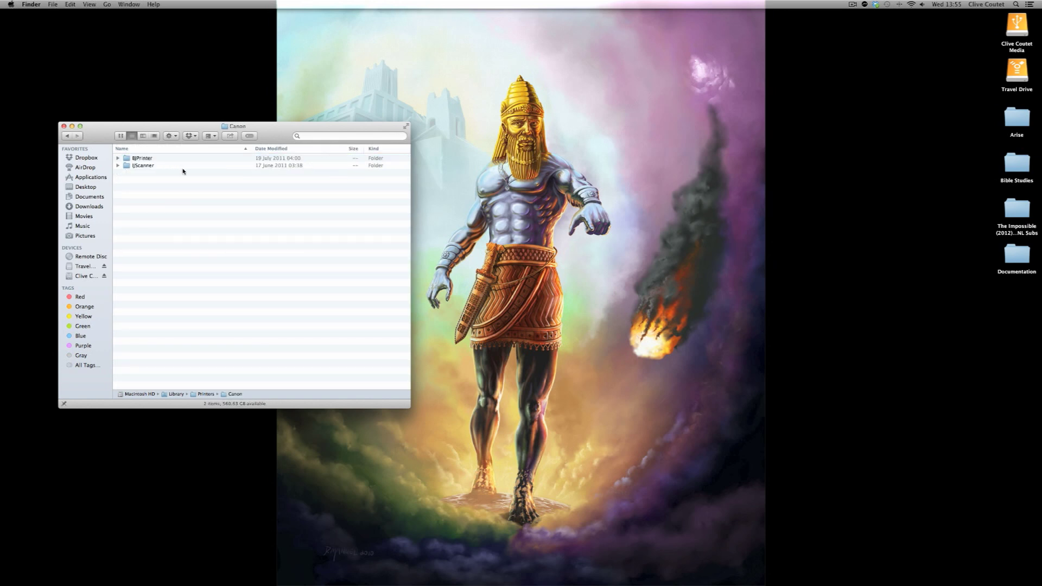
Move the BJPrinter folder to the Trash, authorising with the admin password
{"action": "left_click", "coordinate": [145, 160]}
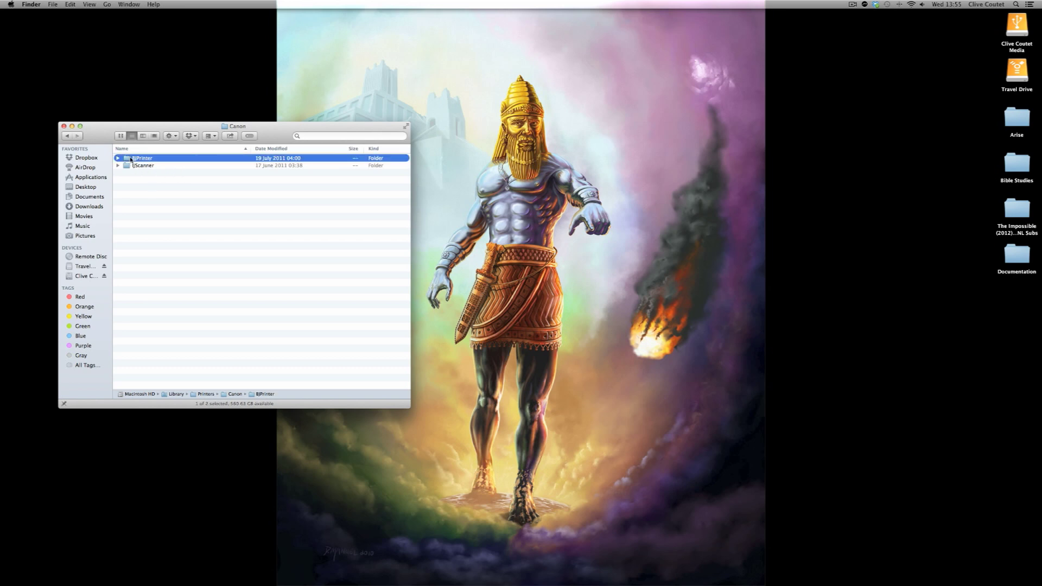
{"action": "left_click_drag", "start_coordinate": [131, 159], "coordinate": [990, 570]}
{"action": "type", "text": "*"}
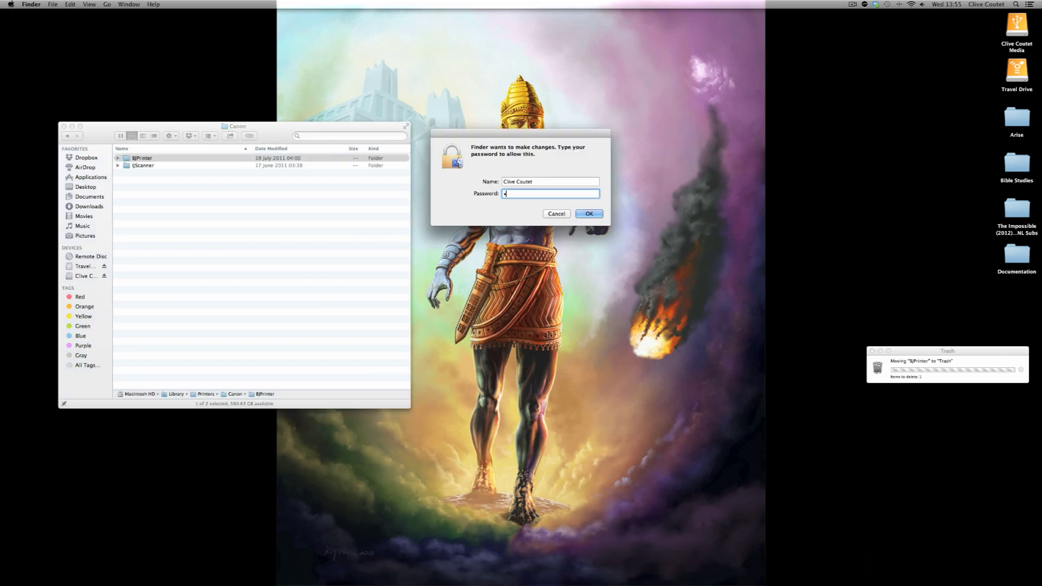
{"action": "type", "text": "*******"}
{"action": "key", "text": "Return"}
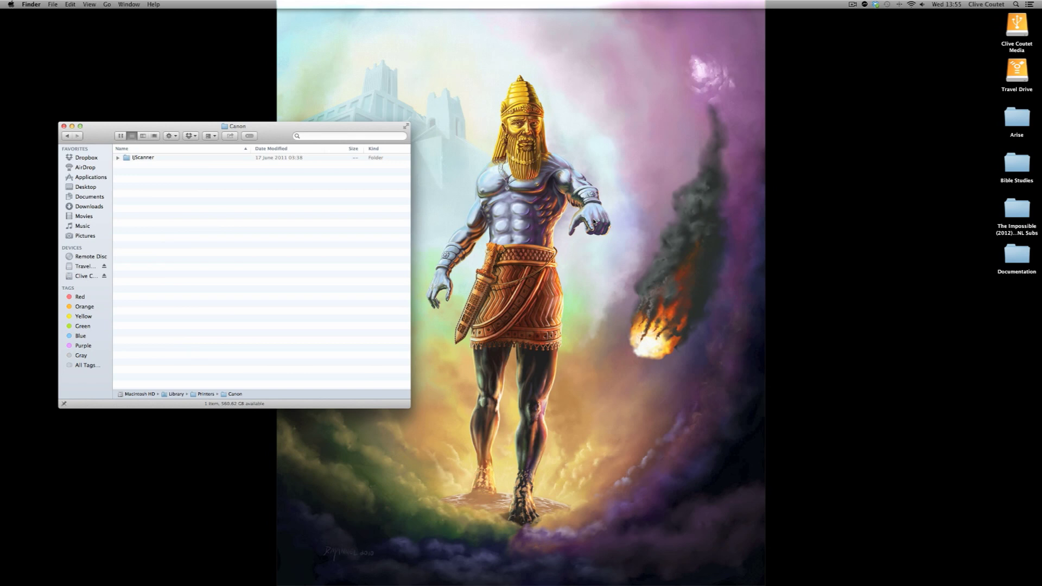
Browse the Library's Receipts folder, selecting BSD.pkg, then return to the Library listing
{"action": "left_click", "coordinate": [67, 137]}
{"action": "left_click", "coordinate": [68, 137]}
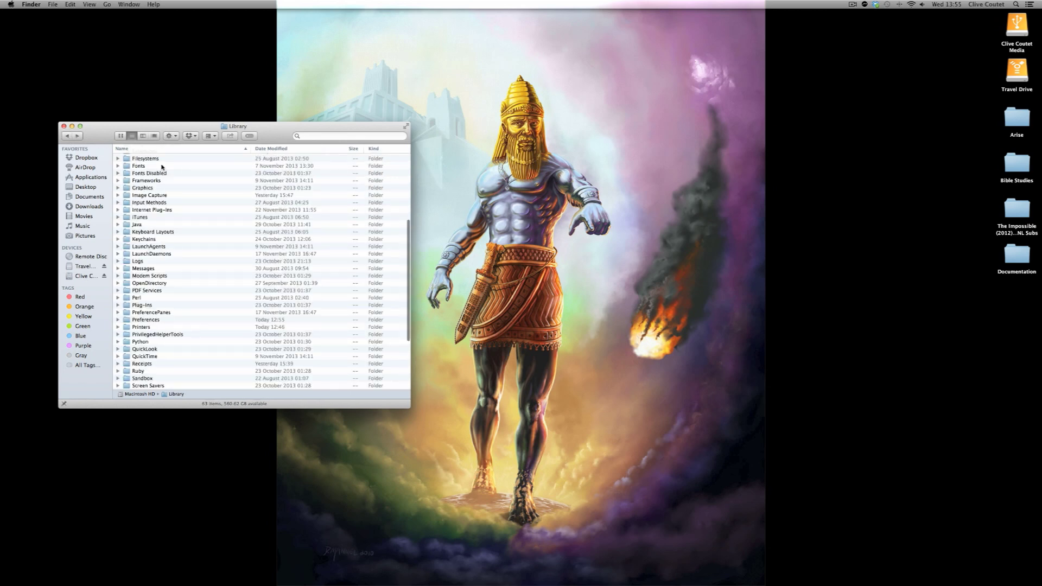
{"action": "scroll", "coordinate": [206, 272], "scroll_direction": "down", "scroll_amount": 5}
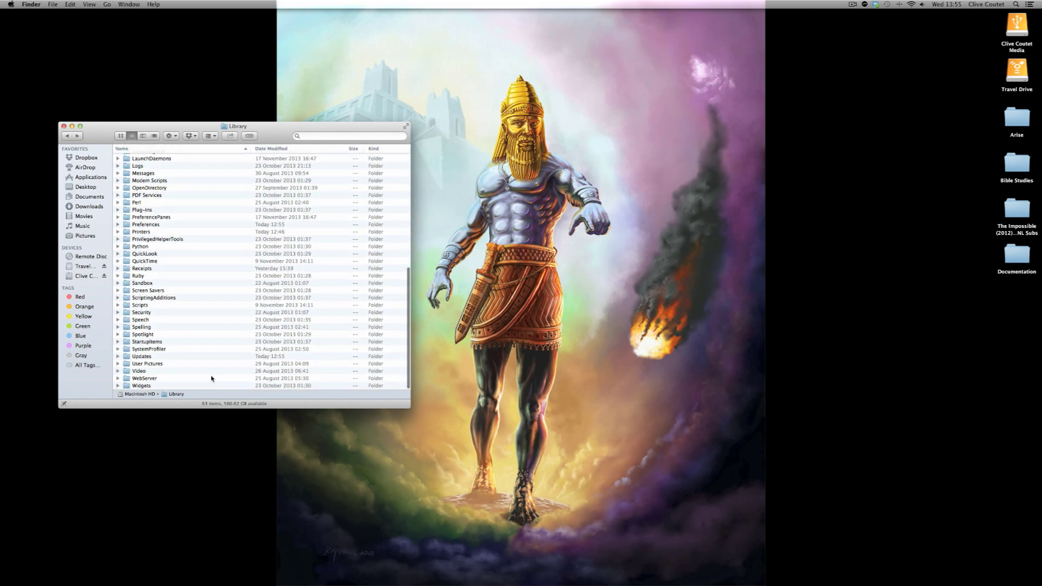
{"action": "double_click", "coordinate": [145, 269]}
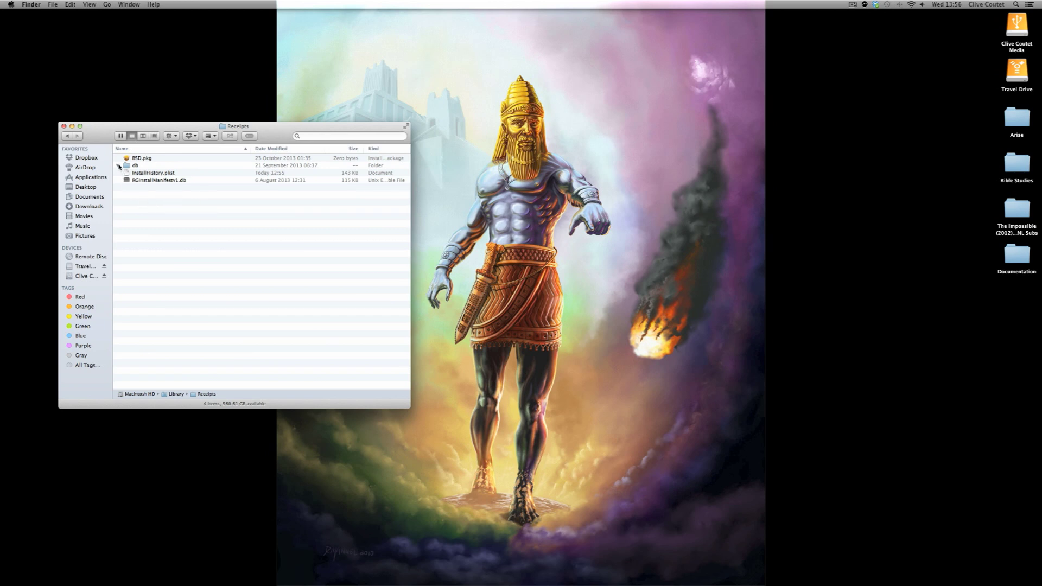
{"action": "left_click", "coordinate": [139, 160]}
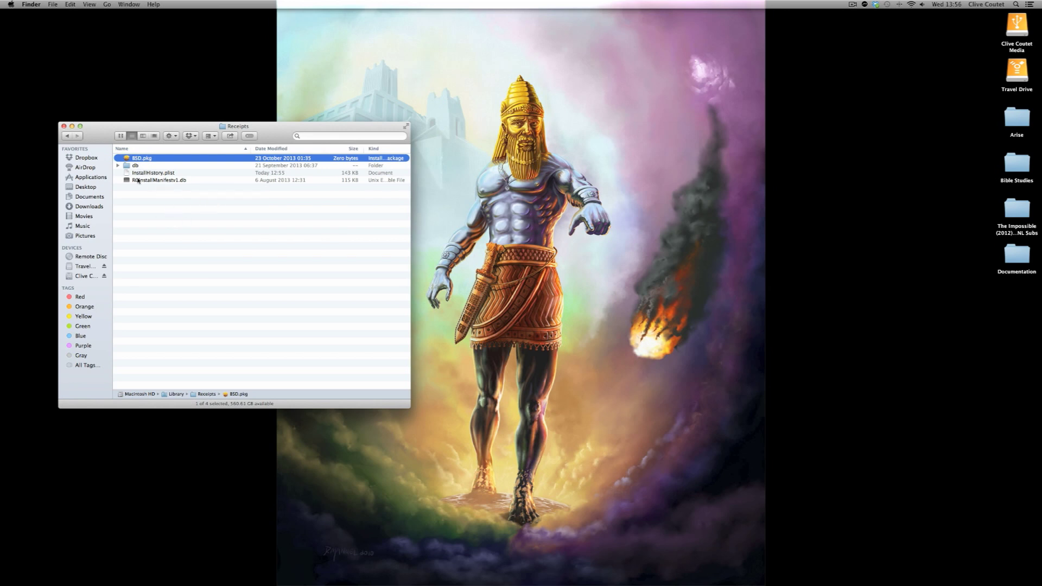
{"action": "left_click", "coordinate": [67, 136]}
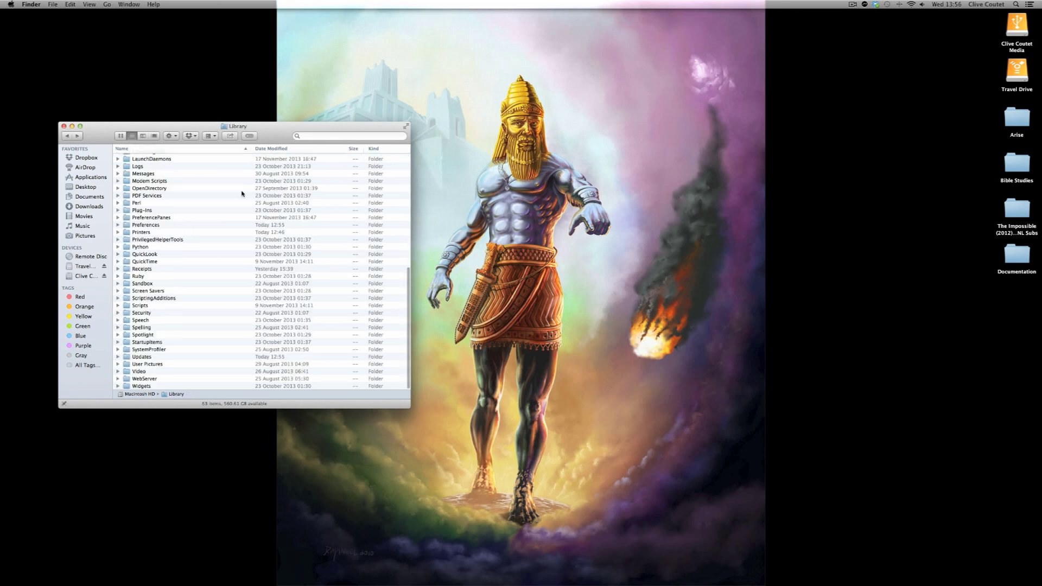
Trash Canon MP600.ds from Image Capture › TWAIN Data Sources, authorising with the admin password
{"action": "scroll", "coordinate": [168, 263], "scroll_direction": "up", "scroll_amount": 6}
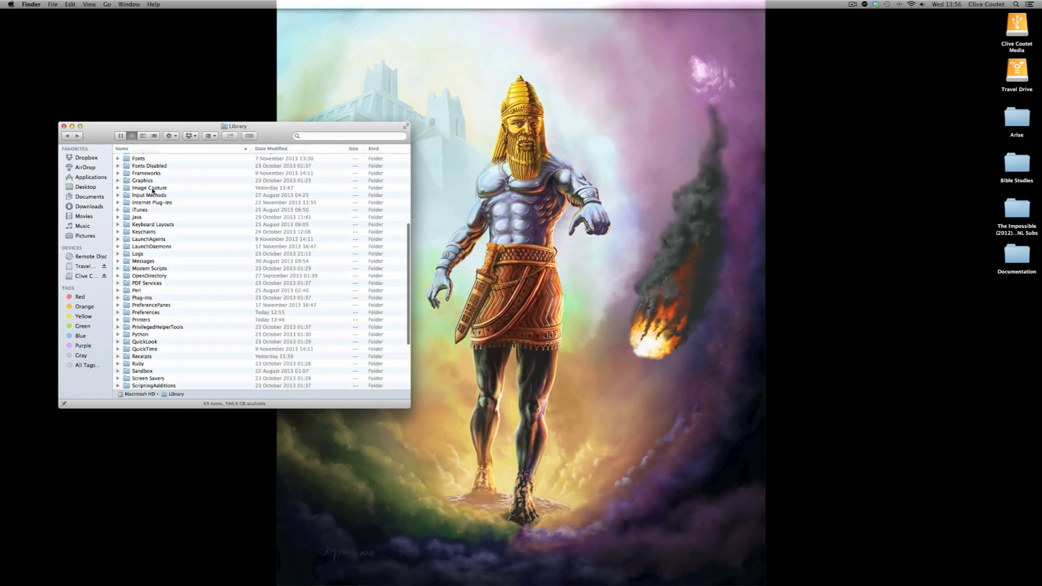
{"action": "double_click", "coordinate": [152, 188]}
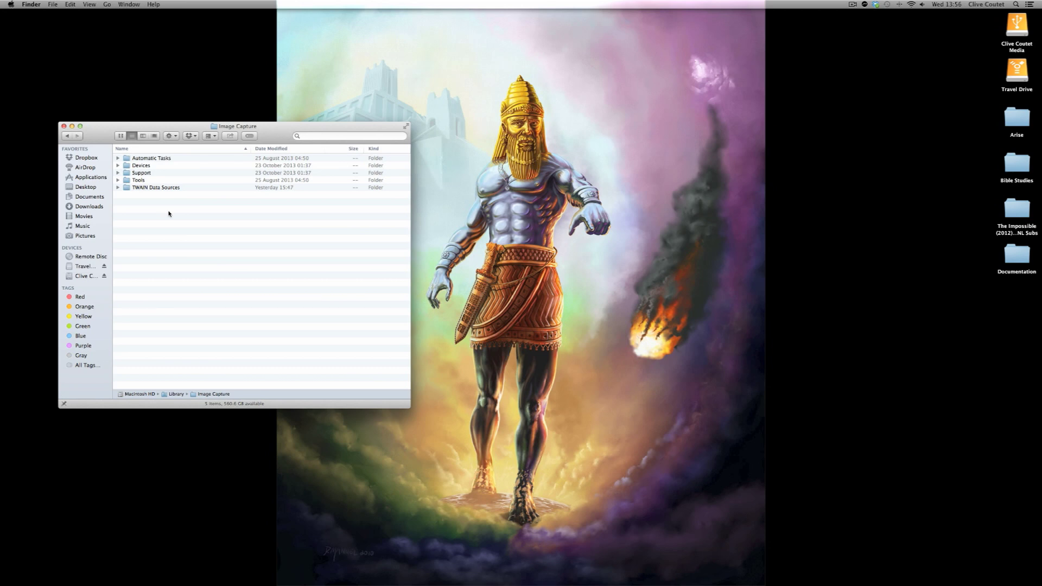
{"action": "double_click", "coordinate": [155, 188]}
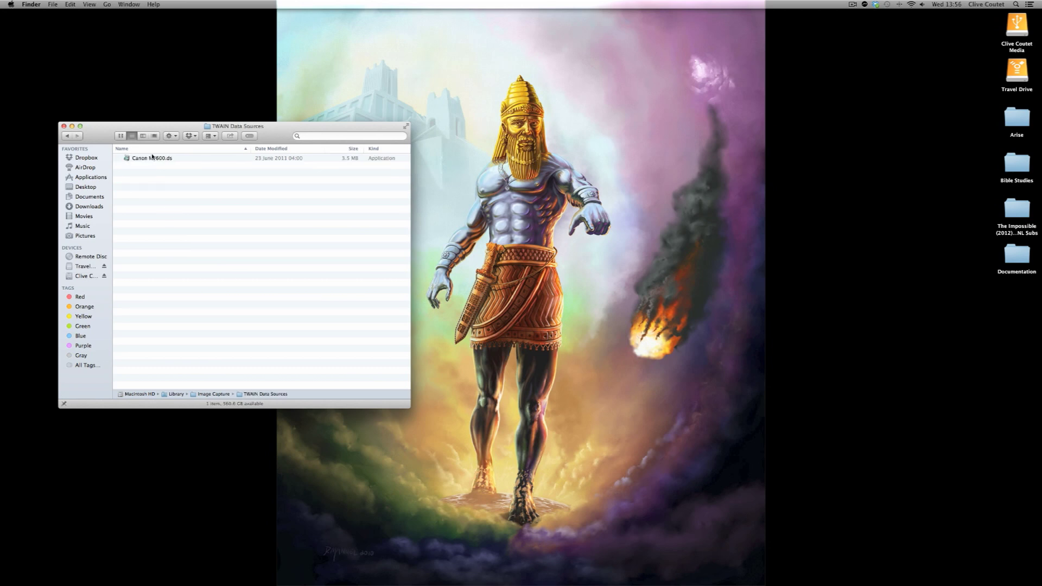
{"action": "mouse_move", "coordinate": [152, 158]}
{"action": "left_mouse_down"}
{"action": "mouse_move", "coordinate": [1025, 580]}
{"action": "mouse_move", "coordinate": [984, 572]}
{"action": "left_mouse_up"}
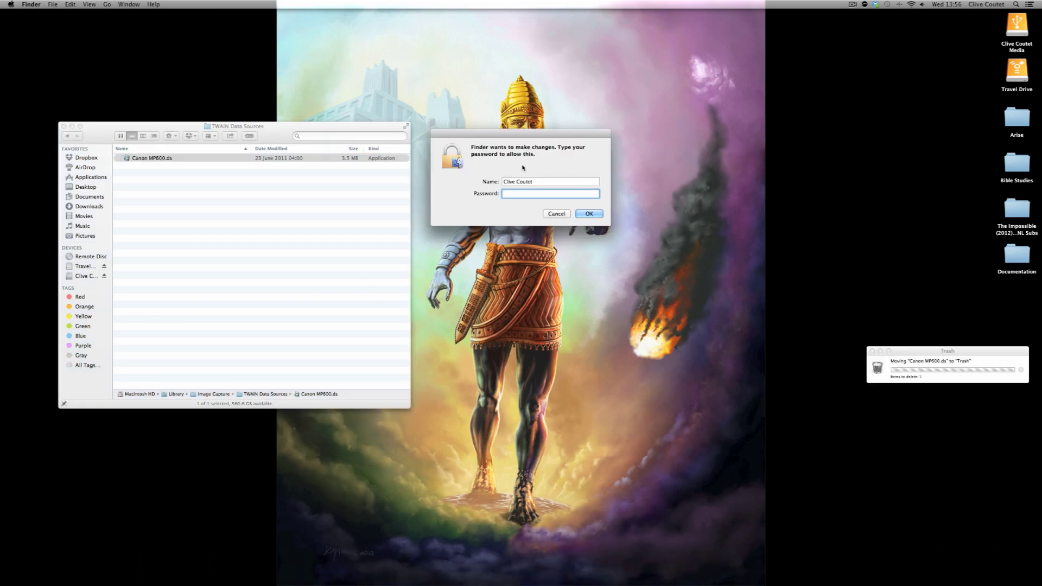
{"action": "type", "text": "•••••"}
{"action": "type", "text": "••••"}
{"action": "key", "text": "Return"}
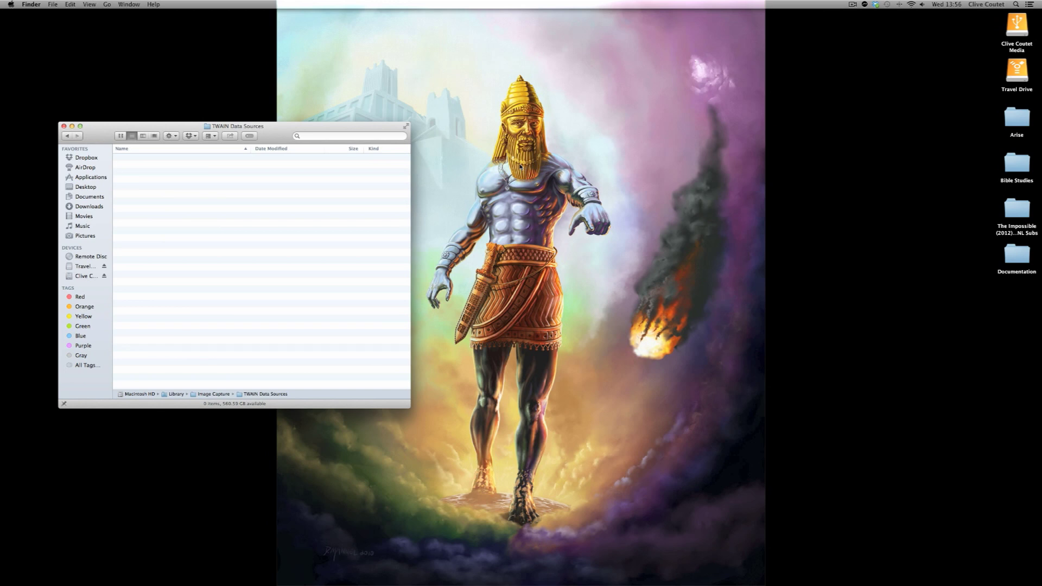
Navigate back to the top of the system Library folder listing
{"action": "key", "text": "super+bracketleft"}
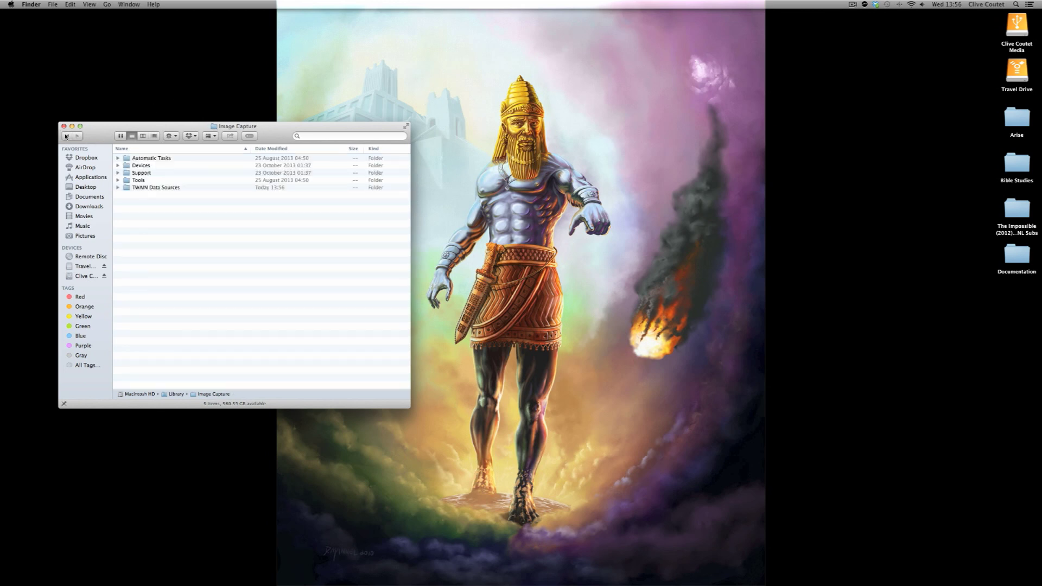
{"action": "left_click", "coordinate": [68, 136]}
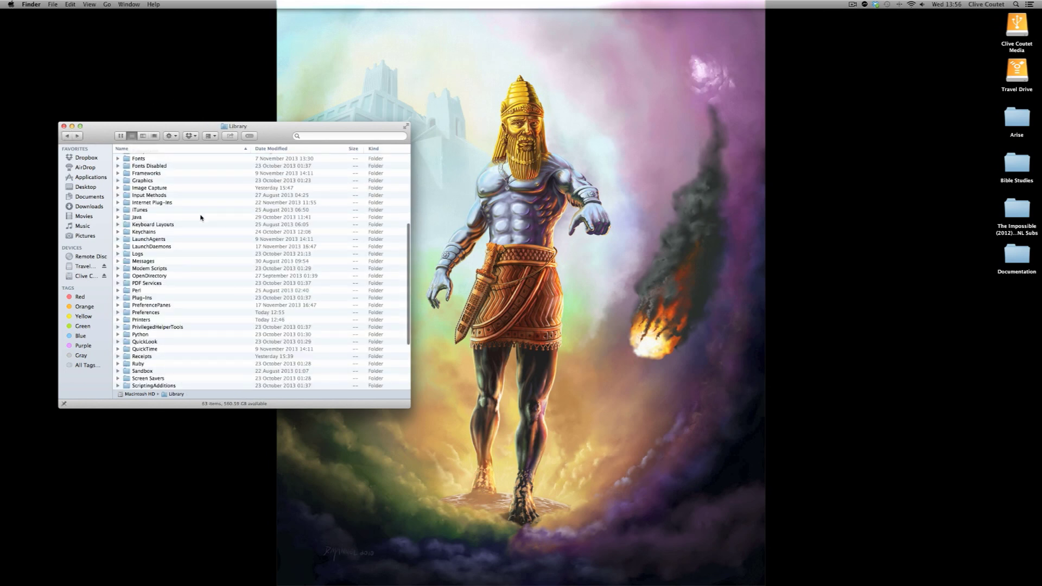
{"action": "scroll", "coordinate": [200, 218], "scroll_direction": "up", "scroll_amount": 2}
{"action": "scroll", "coordinate": [200, 218], "scroll_direction": "up", "scroll_amount": 2}
{"action": "scroll", "coordinate": [200, 218], "scroll_direction": "up", "scroll_amount": 2}
{"action": "scroll", "coordinate": [200, 217], "scroll_direction": "up", "scroll_amount": 2}
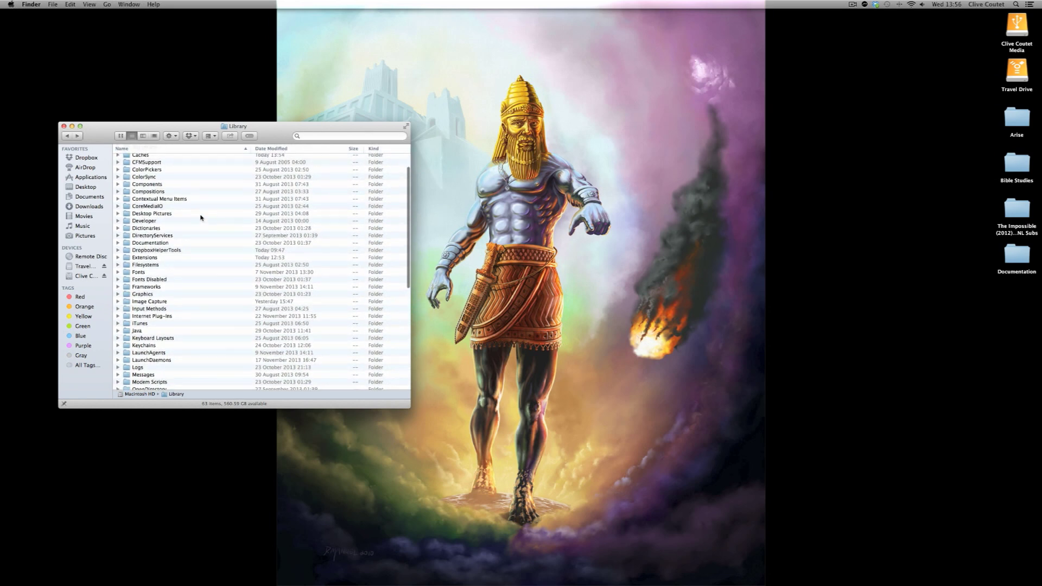
{"action": "scroll", "coordinate": [200, 217], "scroll_direction": "up", "scroll_amount": 3}
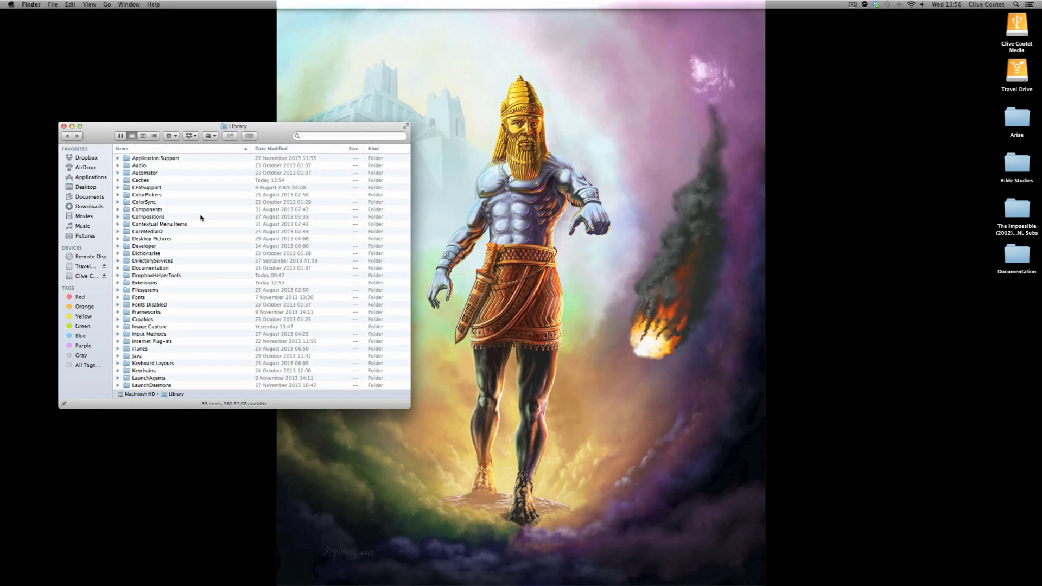
Move MP Navigator 3.0 from Applications › Canon Utilities to the Trash
{"action": "left_click", "coordinate": [88, 177]}
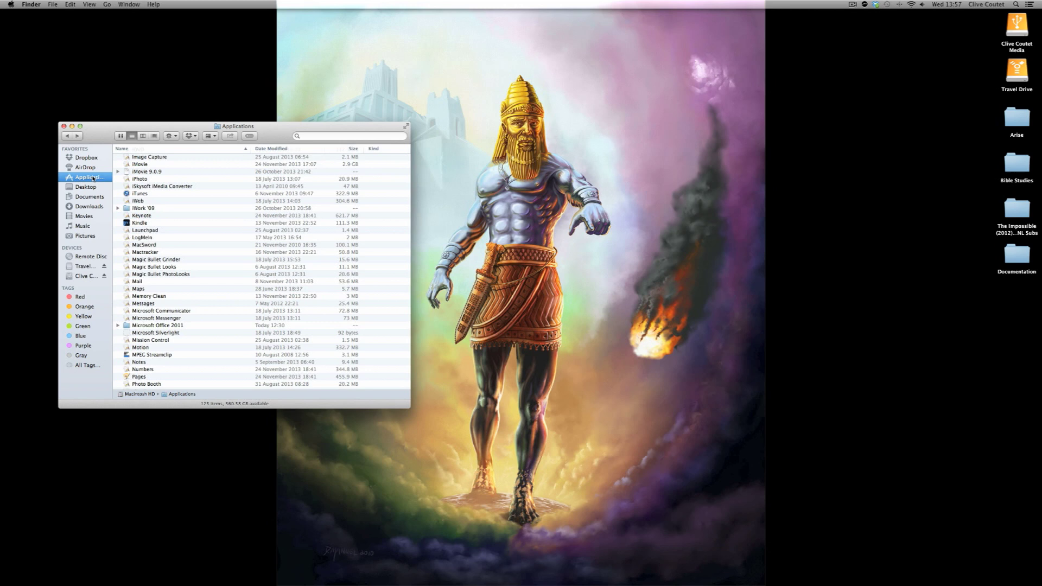
{"action": "scroll", "coordinate": [212, 245], "scroll_direction": "up", "scroll_amount": 3}
{"action": "scroll", "coordinate": [212, 245], "scroll_direction": "up", "scroll_amount": 3}
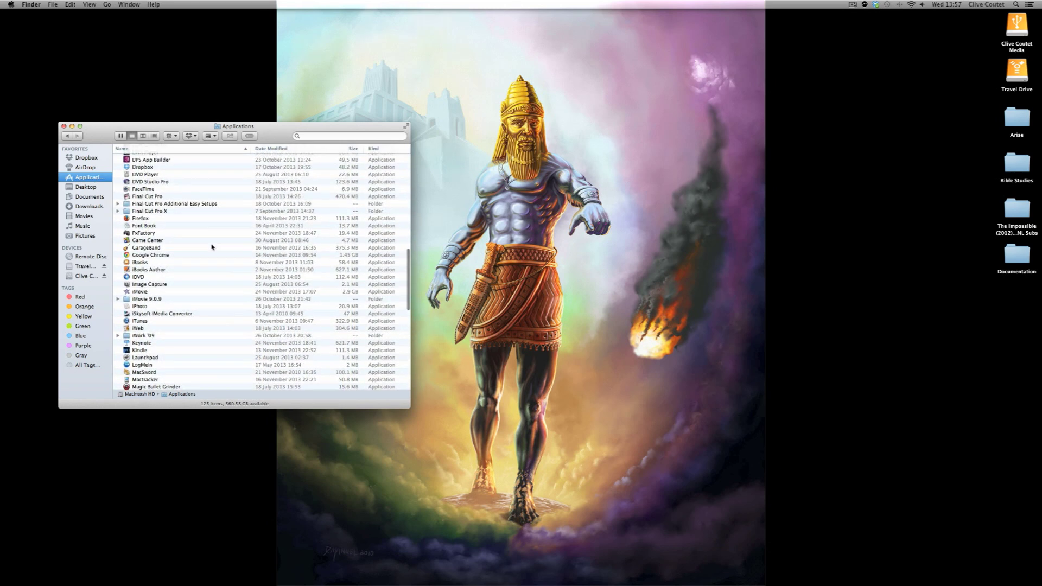
{"action": "scroll", "coordinate": [211, 245], "scroll_direction": "up", "scroll_amount": 3}
{"action": "scroll", "coordinate": [199, 247], "scroll_direction": "up", "scroll_amount": 3}
{"action": "scroll", "coordinate": [199, 247], "scroll_direction": "up", "scroll_amount": 2}
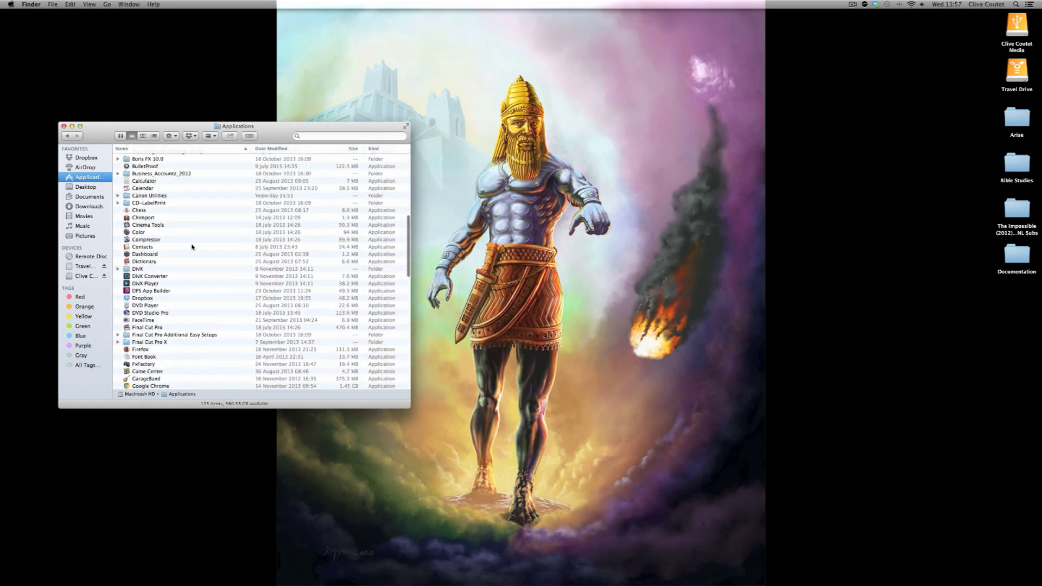
{"action": "double_click", "coordinate": [160, 197]}
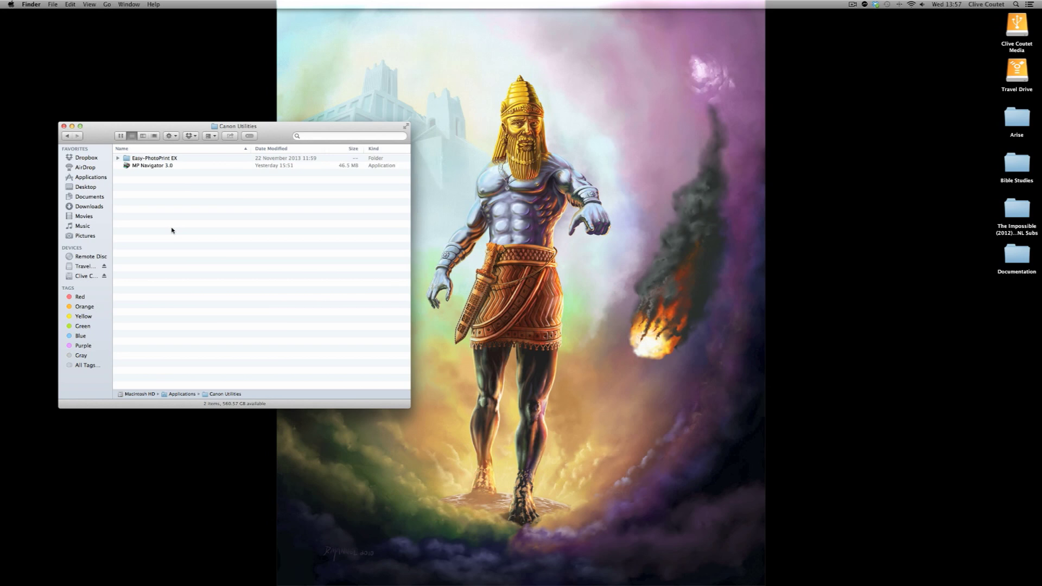
{"action": "left_click", "coordinate": [142, 165]}
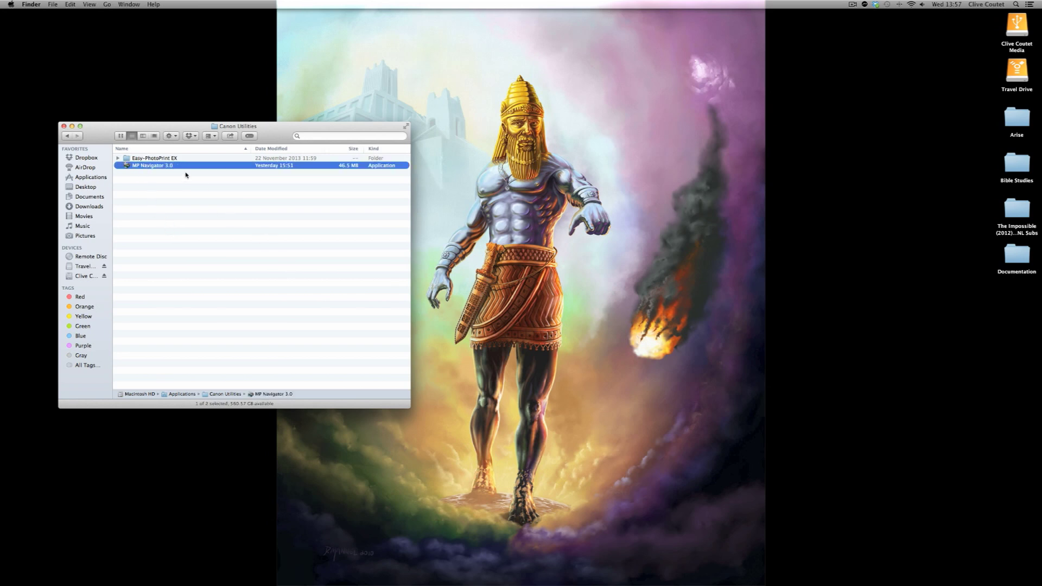
{"action": "left_click_drag", "start_coordinate": [185, 166], "coordinate": [985, 567]}
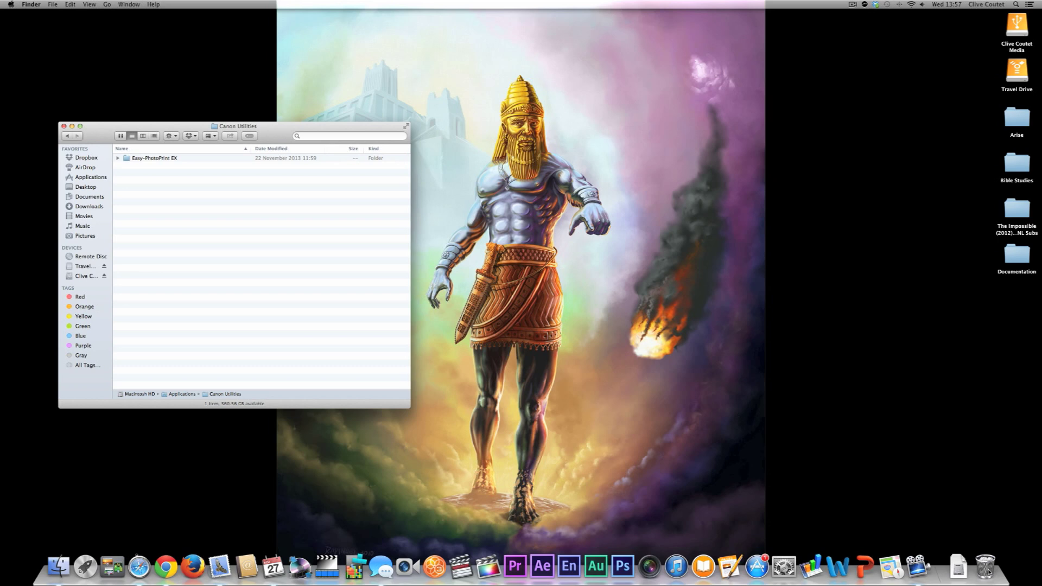
Restart the Mac, then permanently empty the Trash of the removed Canon items
{"action": "left_click", "coordinate": [11, 5]}
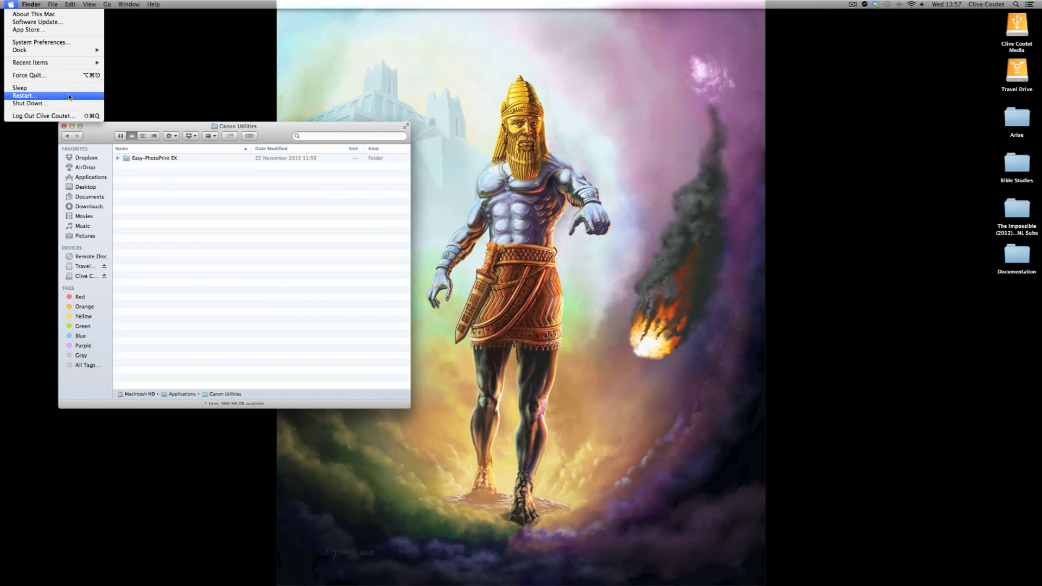
{"action": "left_click", "coordinate": [69, 96]}
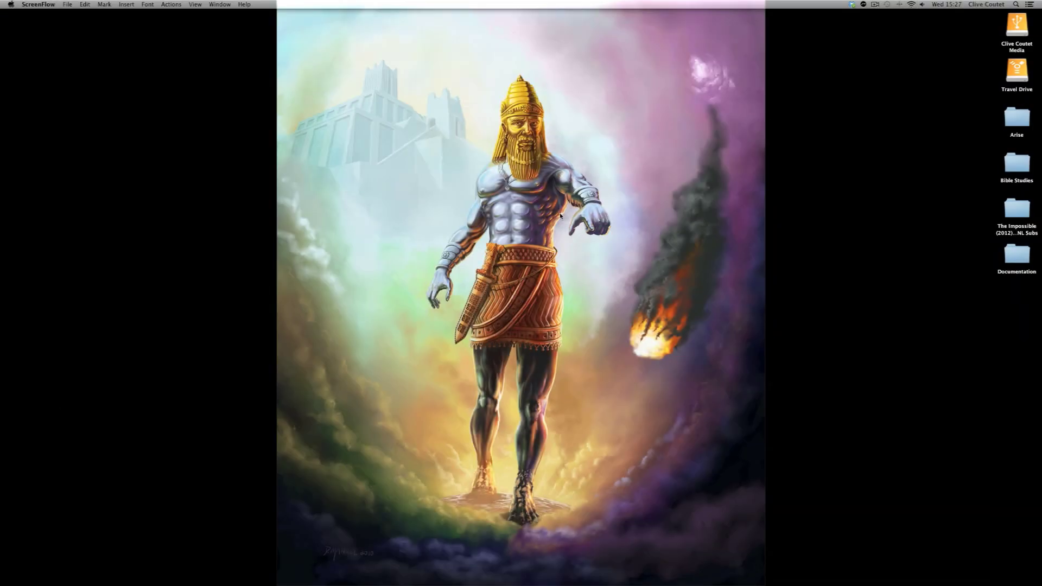
{"action": "left_click", "coordinate": [986, 569]}
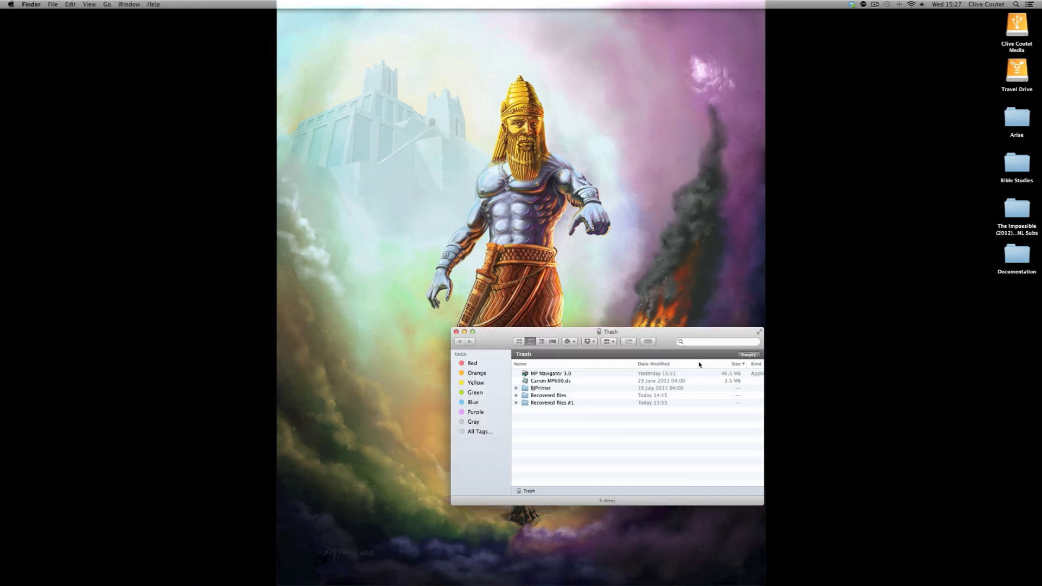
{"action": "left_click", "coordinate": [738, 355]}
{"action": "left_click", "coordinate": [591, 189]}
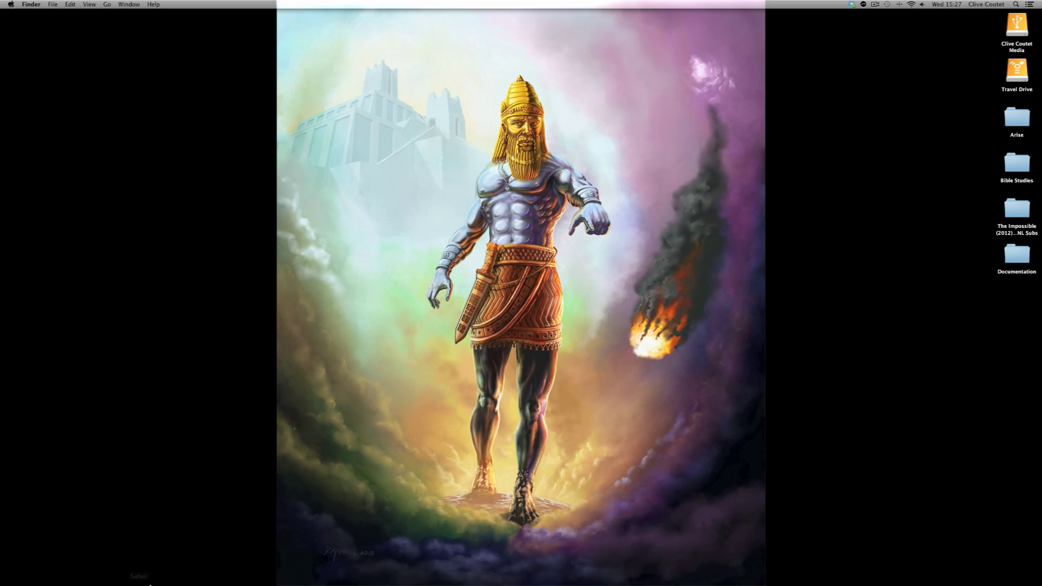
Launch Chrome and load usa.canon.com/cusa/support/consumer
{"action": "left_click", "coordinate": [157, 574]}
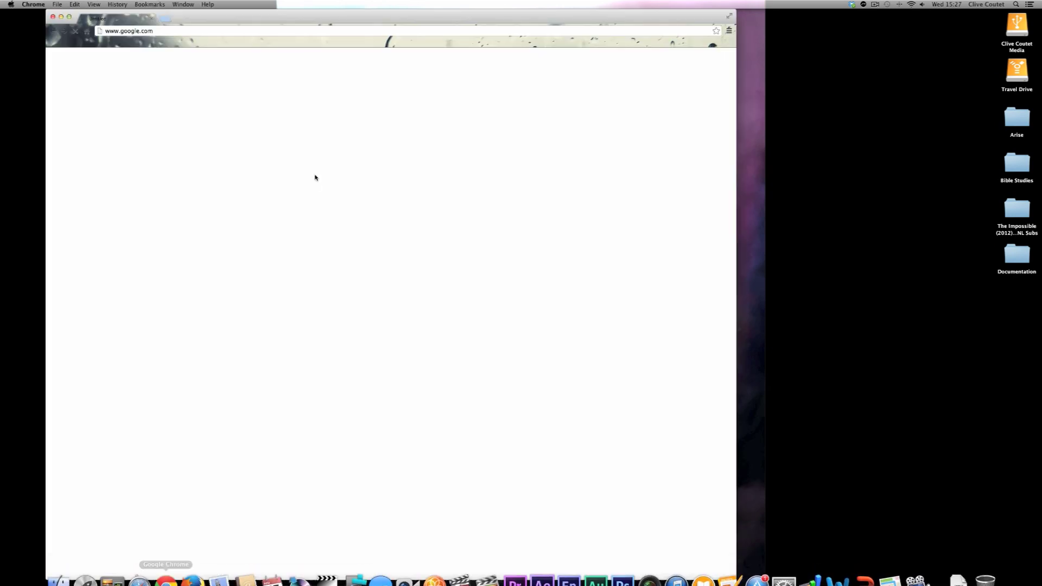
{"action": "left_click", "coordinate": [182, 30]}
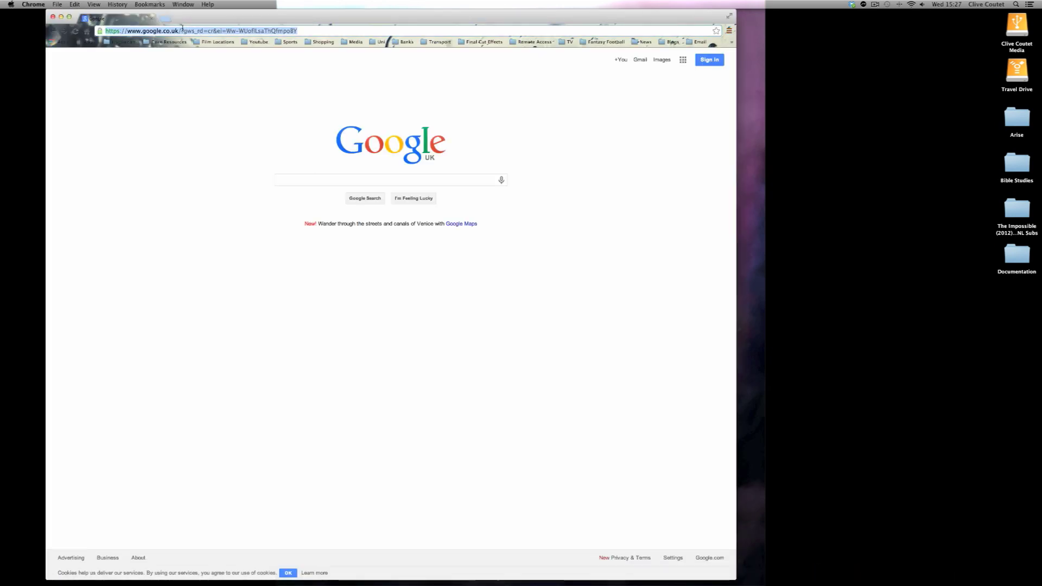
{"action": "type", "text": "usa"}
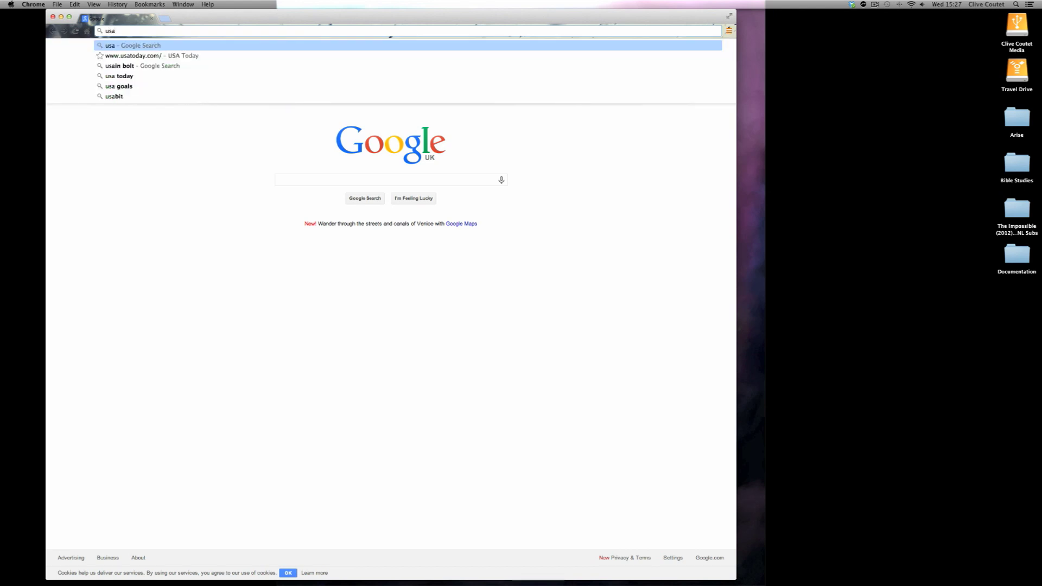
{"action": "type", "text": ".c"}
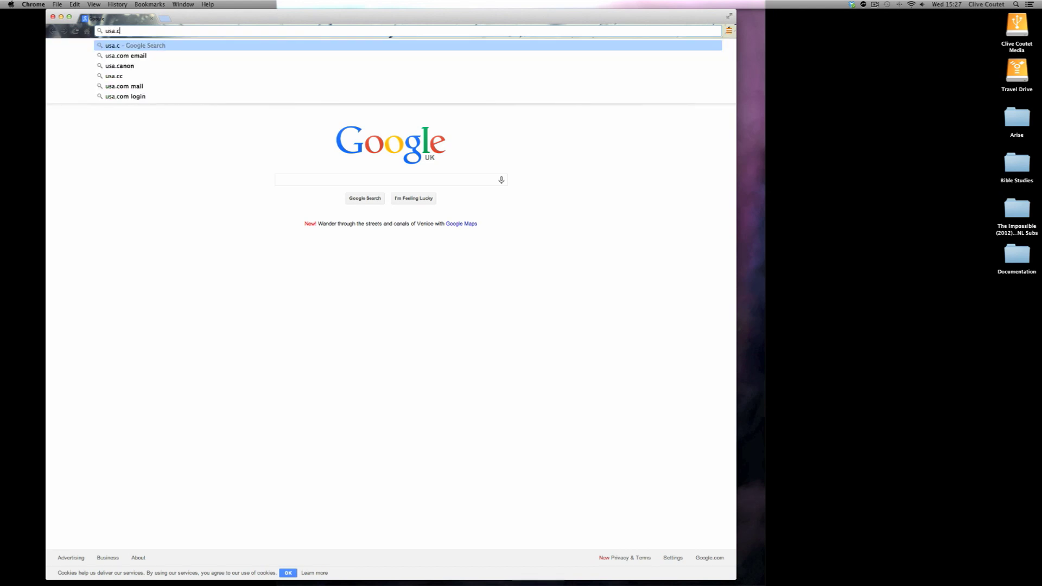
{"action": "type", "text": "a"}
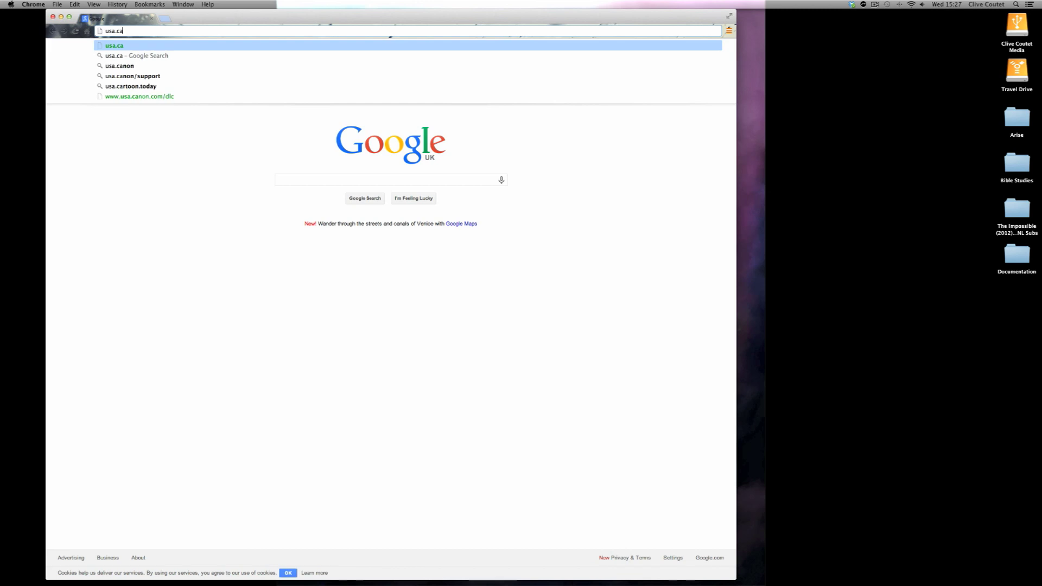
{"action": "type", "text": "non.com"}
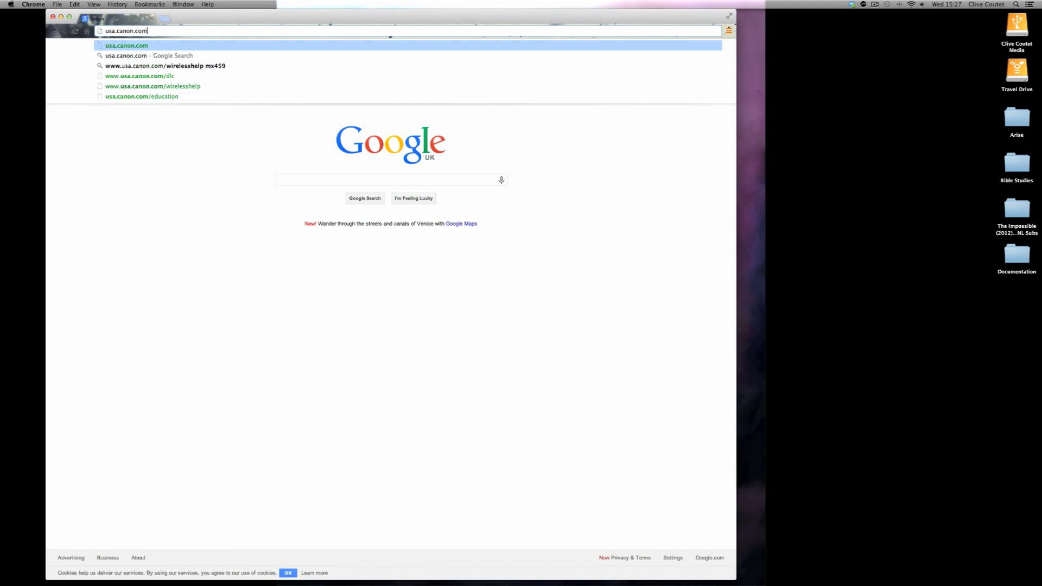
{"action": "type", "text": "/c"}
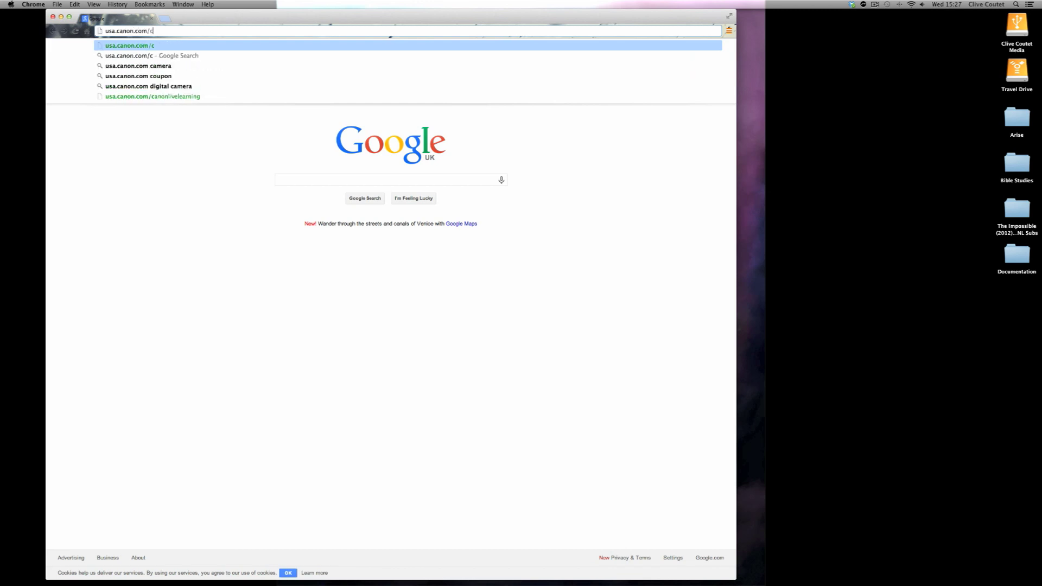
{"action": "type", "text": "usa/"}
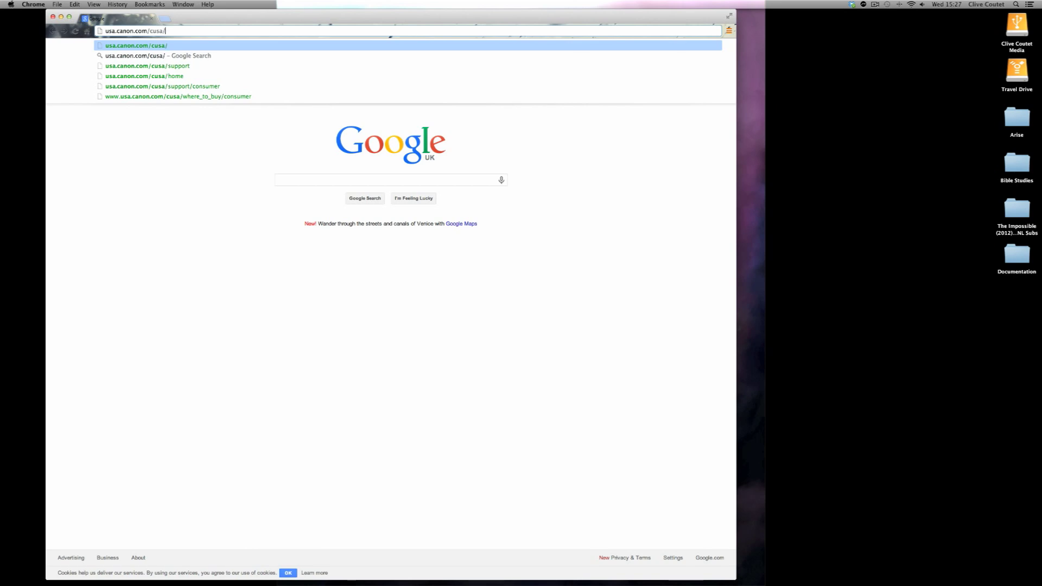
{"action": "type", "text": "suppo"}
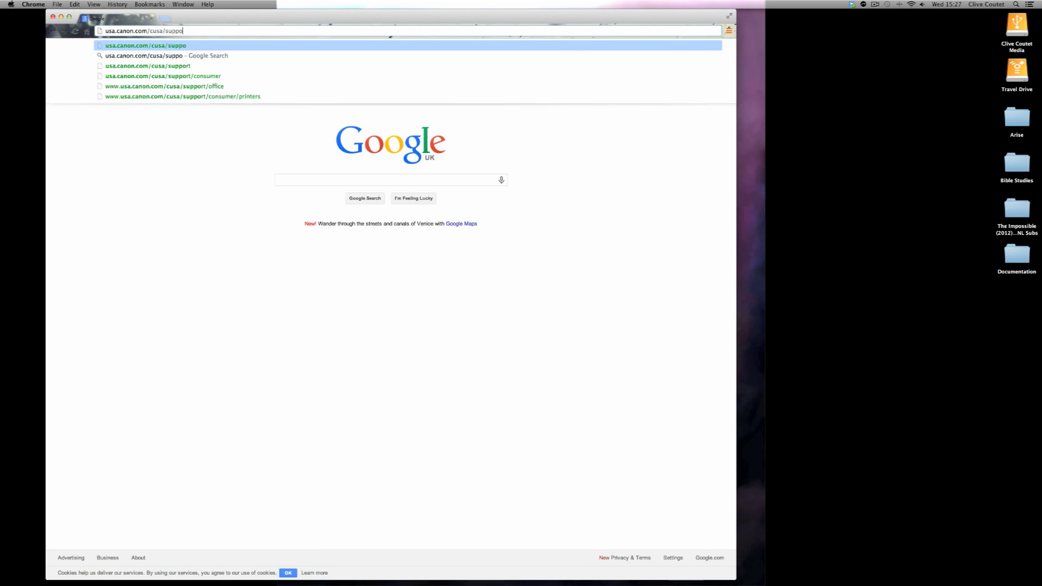
{"action": "type", "text": "rt"}
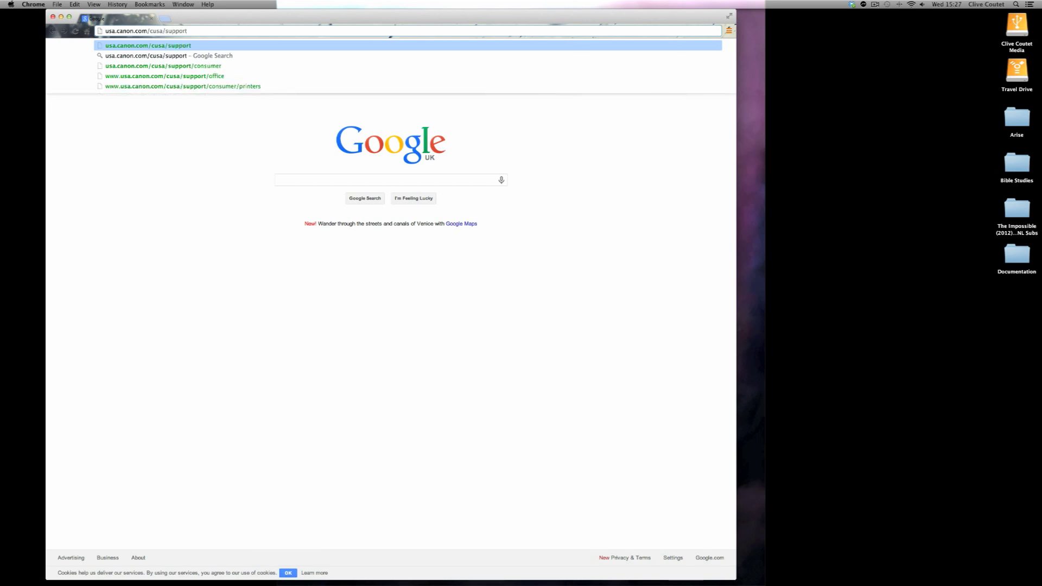
{"action": "type", "text": "/con"}
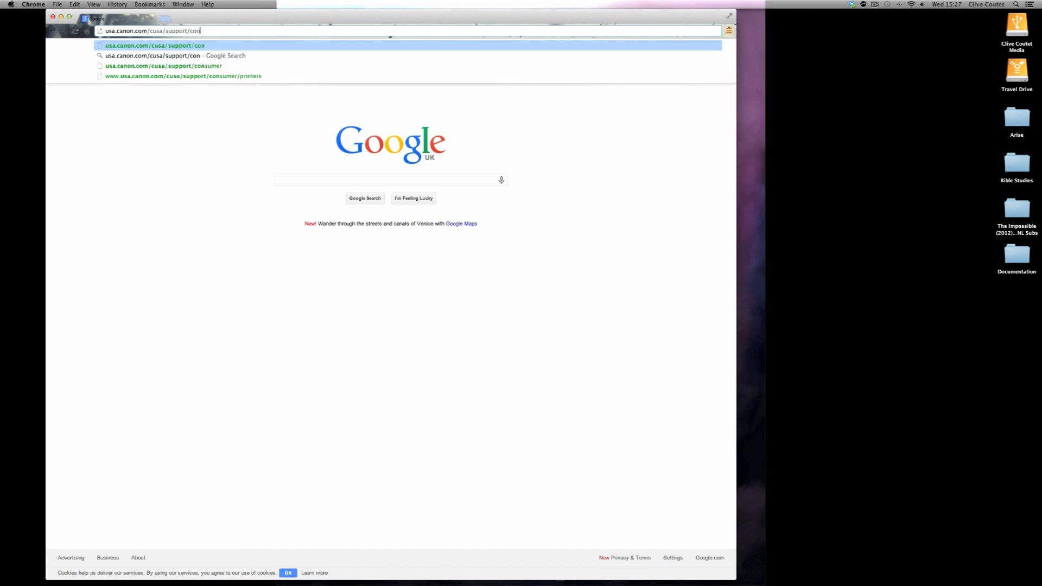
{"action": "type", "text": "sumer"}
{"action": "key", "text": "Return"}
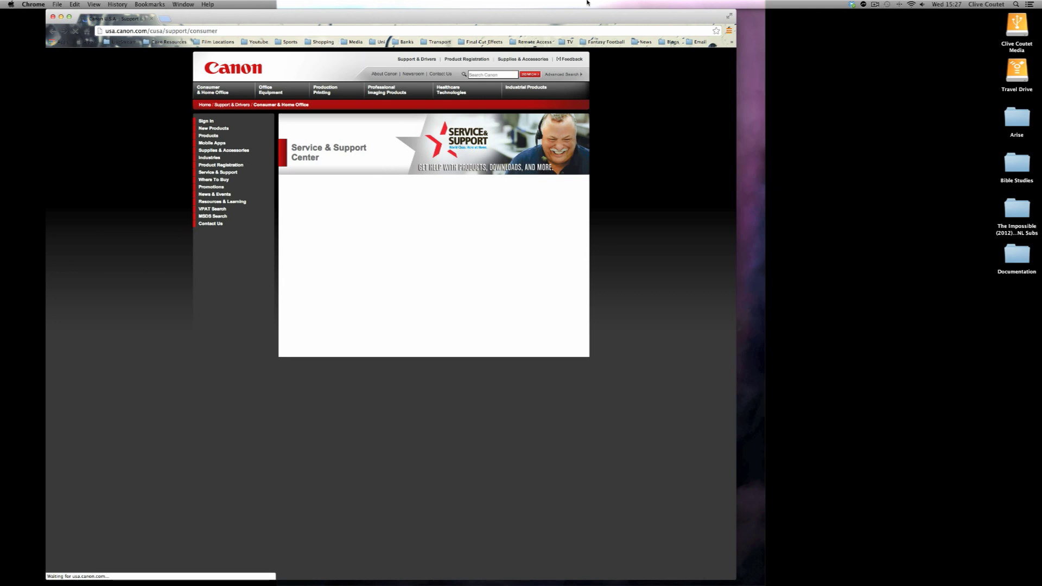
Search the model name MP600 and open the PIXMA MP600 support page
{"action": "left_click_drag", "start_coordinate": [481, 17], "coordinate": [598, 16]}
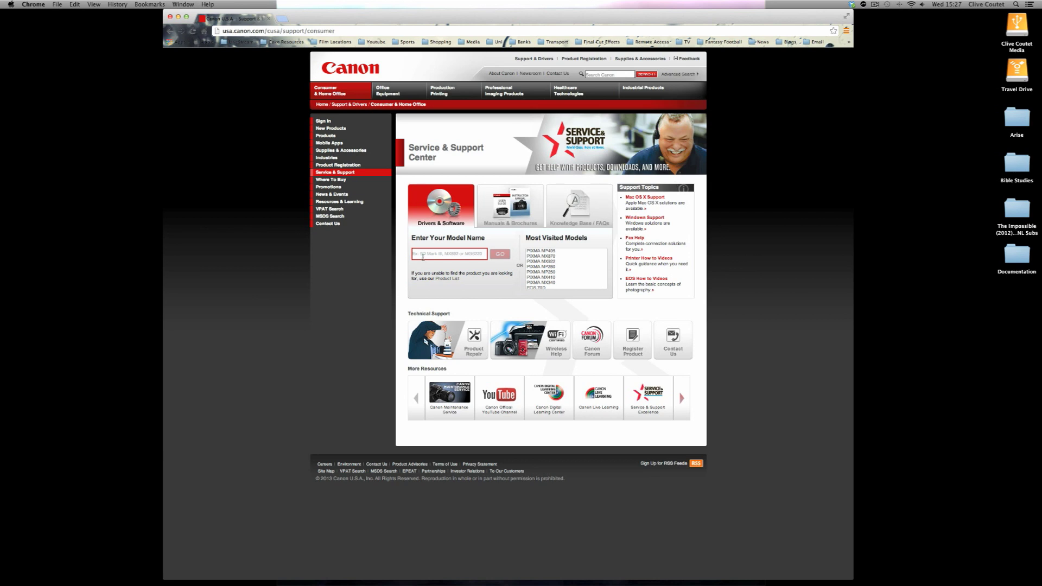
{"action": "left_click", "coordinate": [423, 257]}
{"action": "type", "text": "M"}
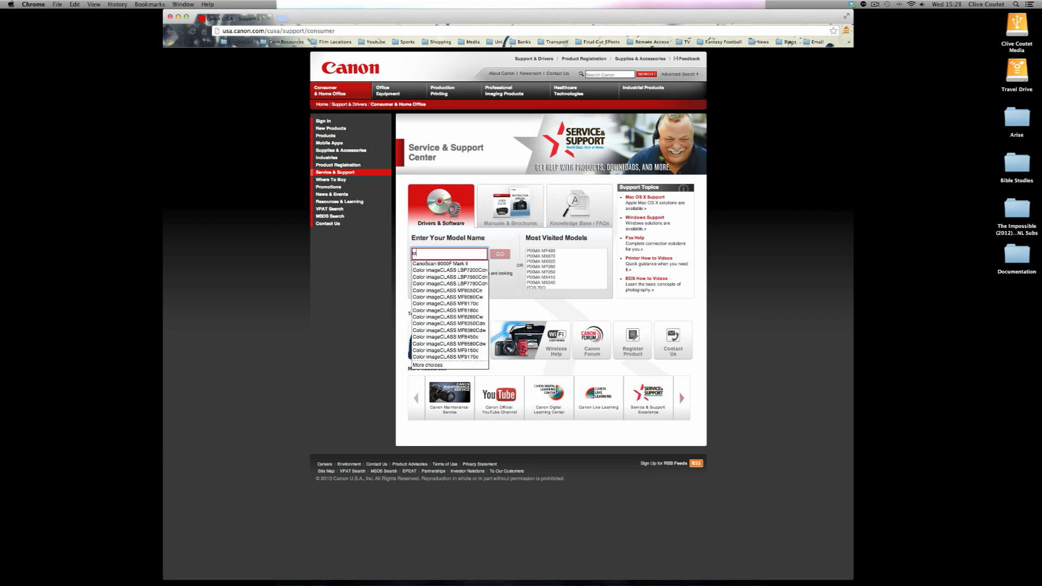
{"action": "type", "text": "P6"}
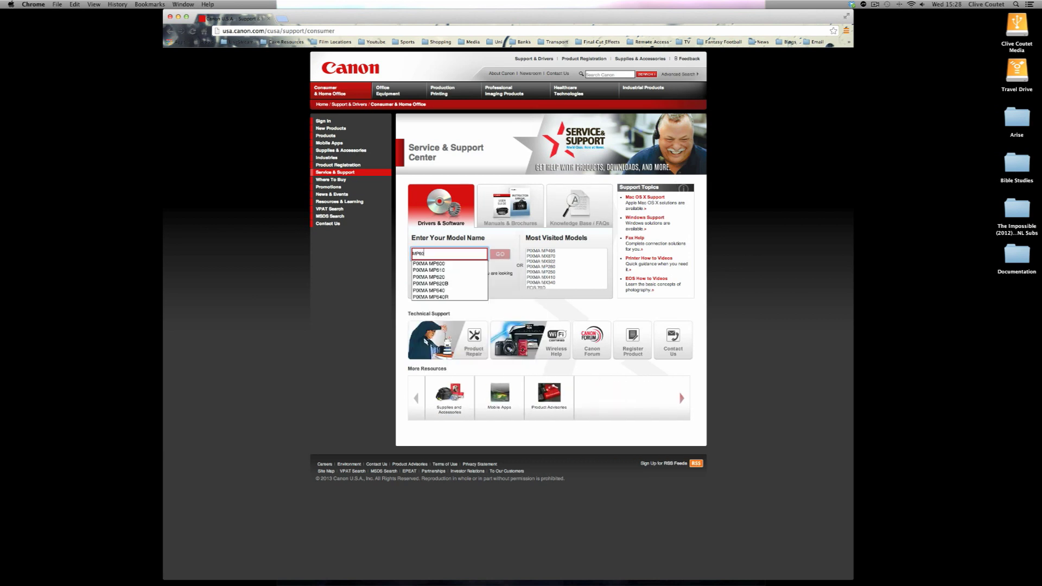
{"action": "type", "text": "00"}
{"action": "key", "text": "Down"}
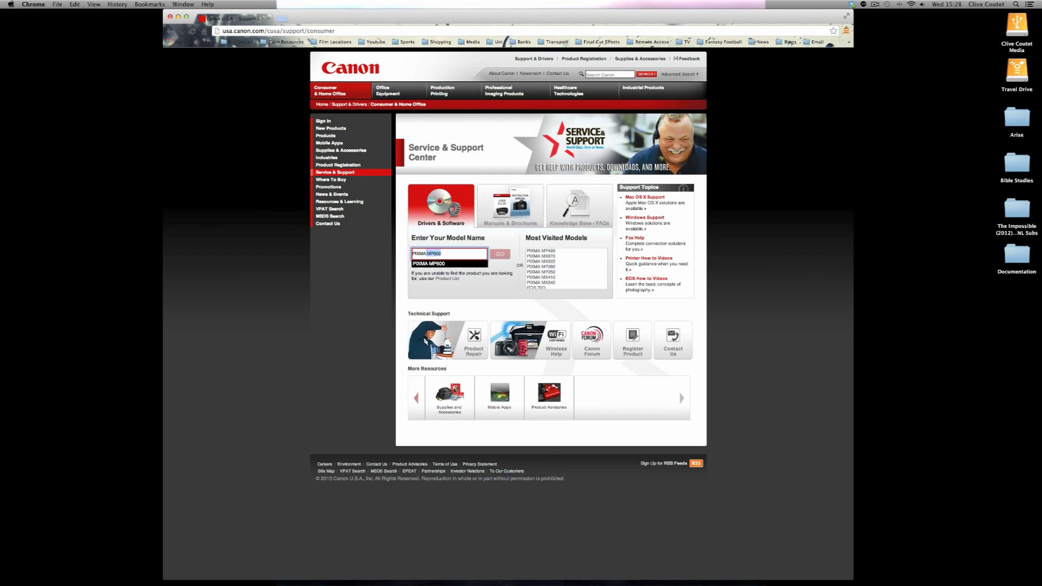
{"action": "key", "text": "Return"}
{"action": "left_click", "coordinate": [500, 256]}
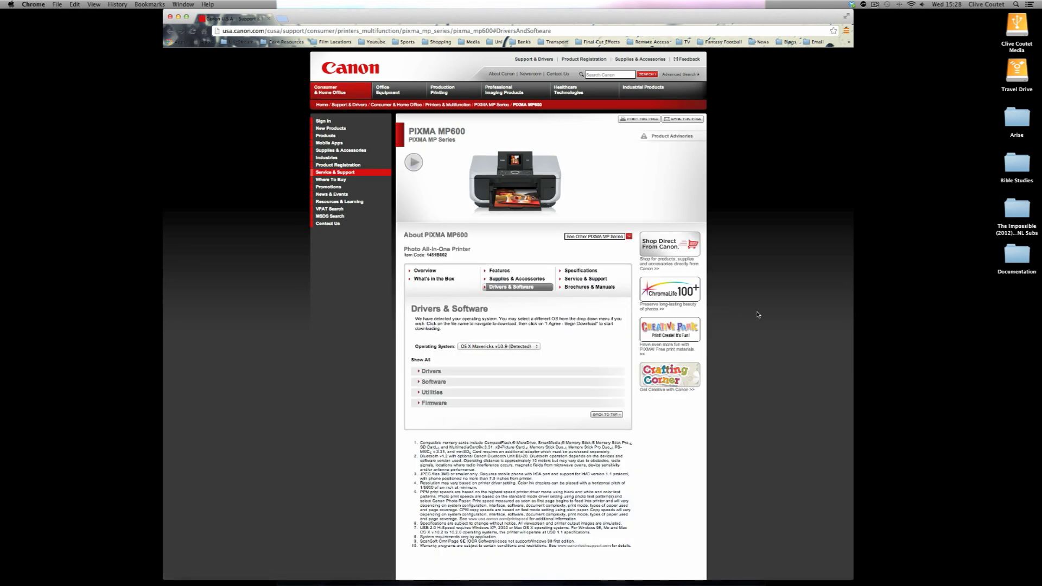
{"action": "scroll", "coordinate": [442, 303], "scroll_direction": "down", "scroll_amount": 2}
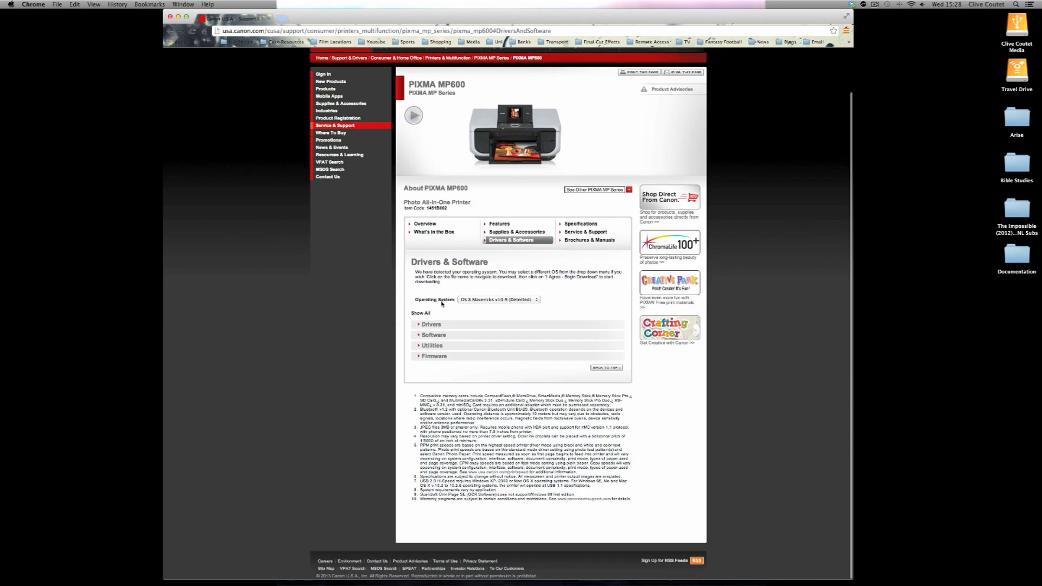
Choose OS X Lion v10.7 and open MP Navigator Ver. 3.0.4's download details
{"action": "left_click", "coordinate": [504, 303]}
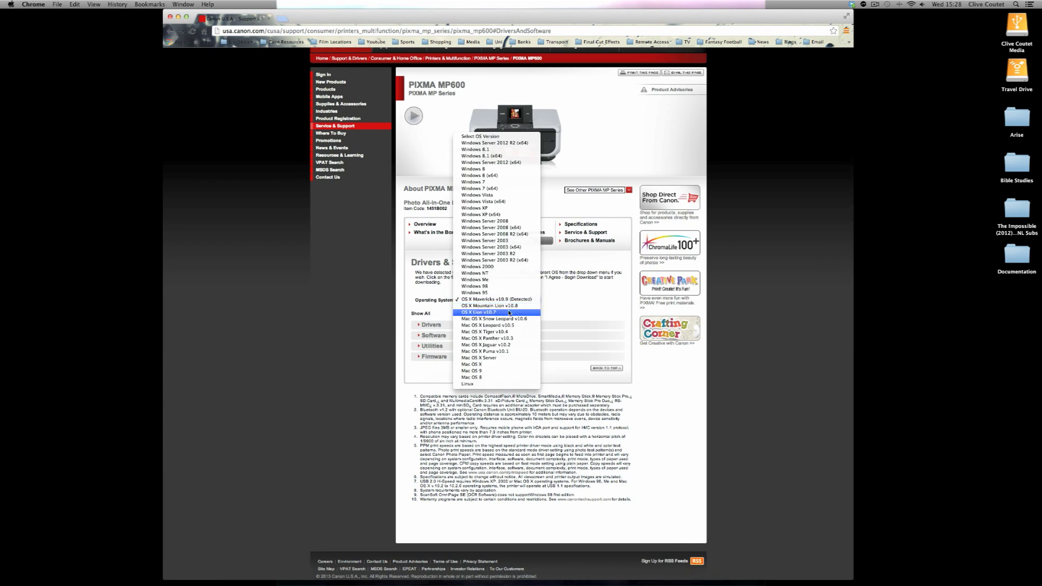
{"action": "left_click", "coordinate": [494, 314]}
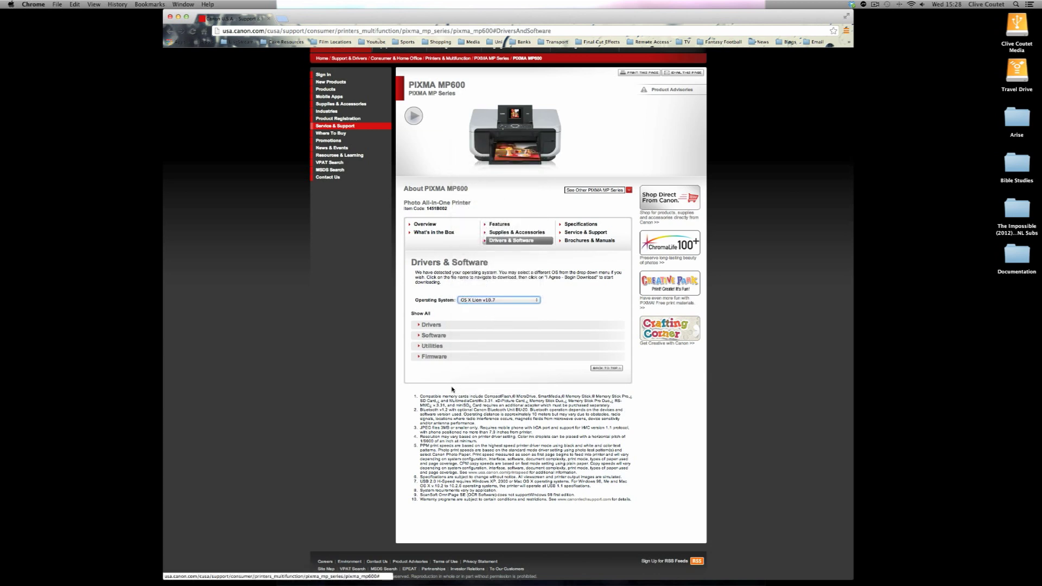
{"action": "left_click", "coordinate": [431, 324]}
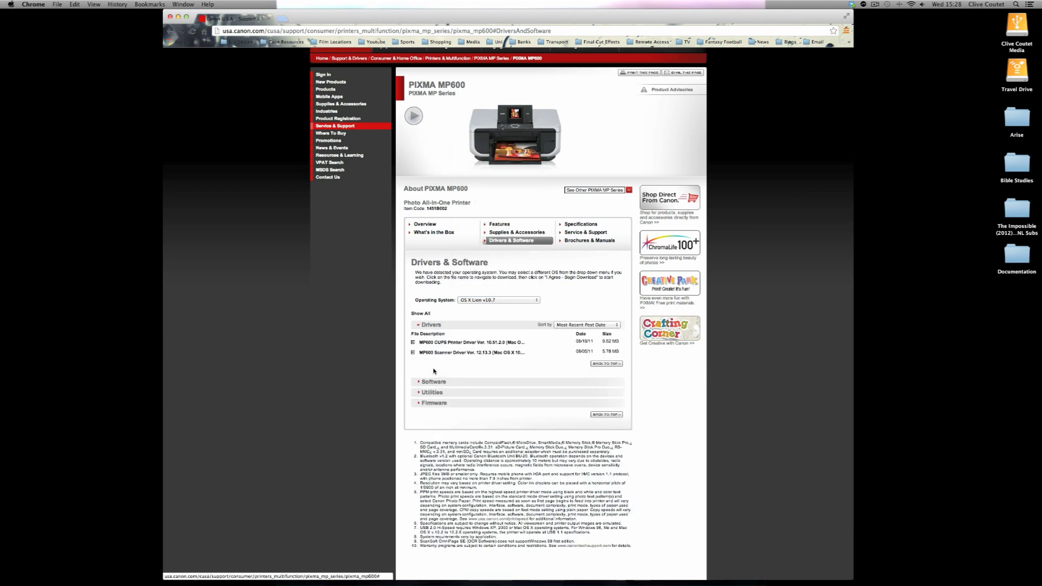
{"action": "left_click", "coordinate": [434, 381]}
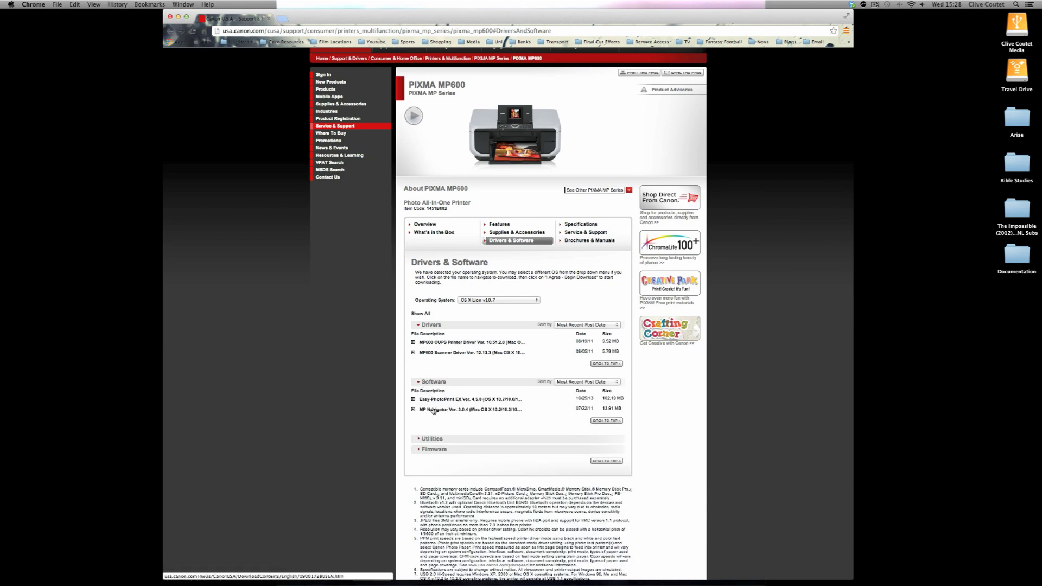
{"action": "left_click", "coordinate": [477, 410]}
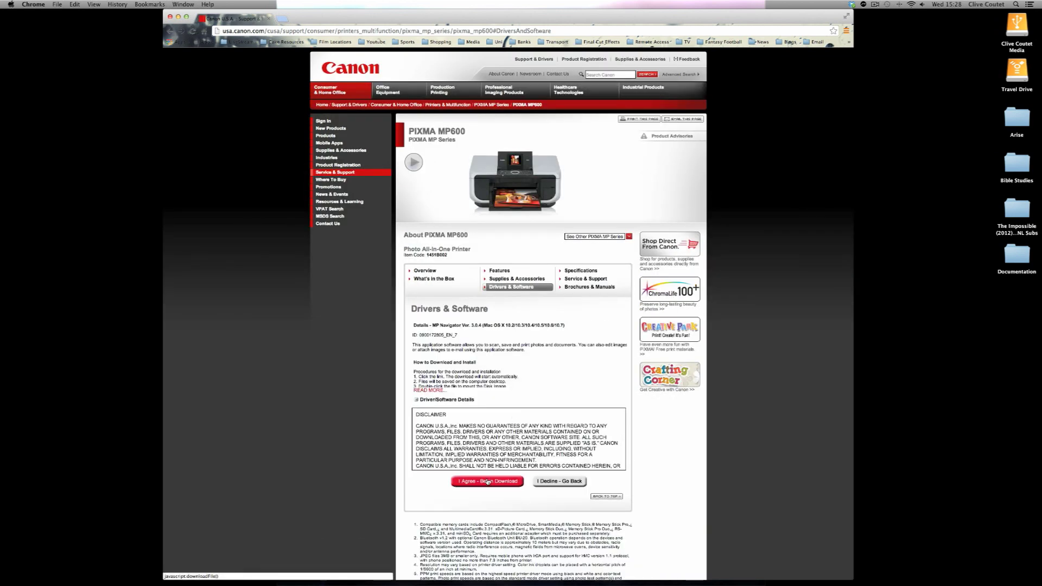
Accept the disclaimer, download MP Navigator 3.0.4 and open the downloaded disk image
{"action": "left_click", "coordinate": [488, 481]}
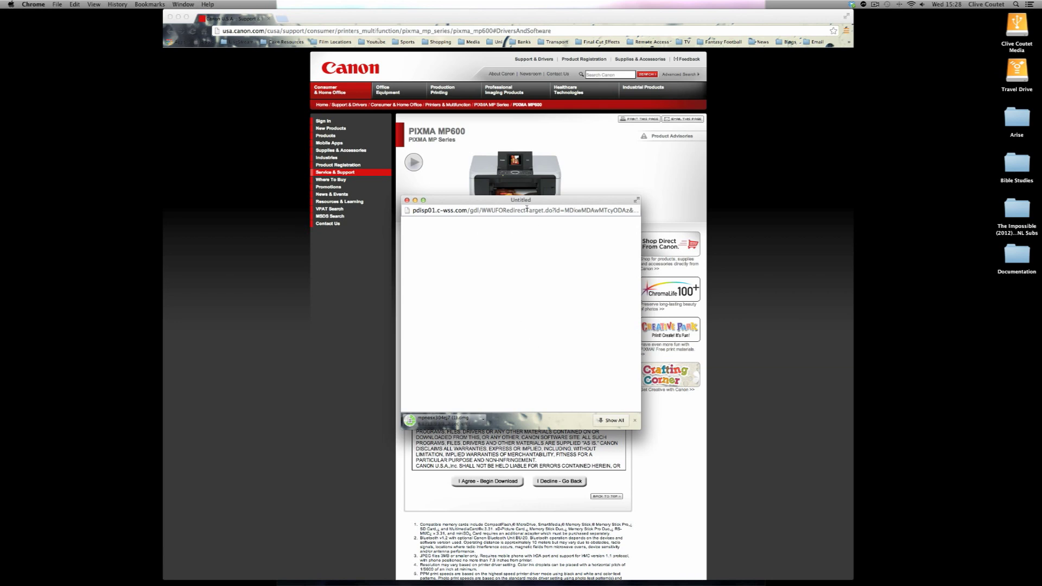
{"action": "left_click_drag", "start_coordinate": [526, 205], "coordinate": [880, 299]}
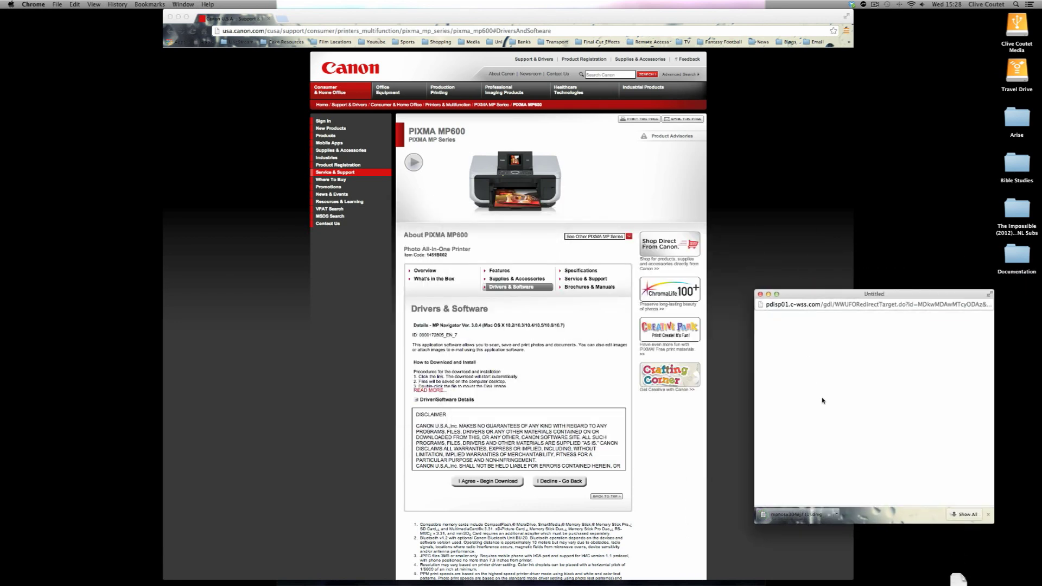
{"action": "left_click", "coordinate": [958, 581]}
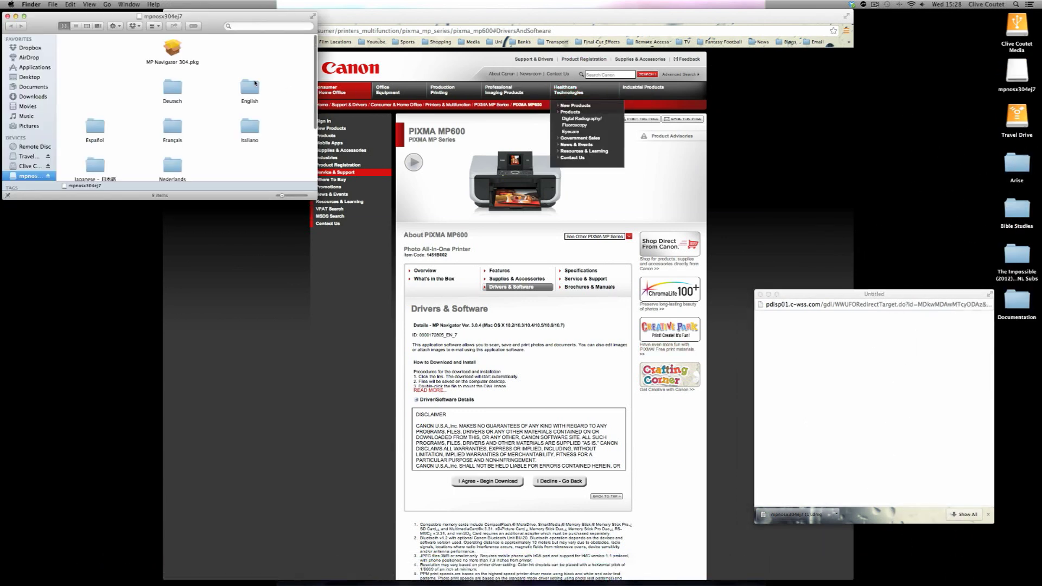
Install MP Navigator 304.pkg with license agreed and admin password, then close the disk image window
{"action": "double_click", "coordinate": [168, 44]}
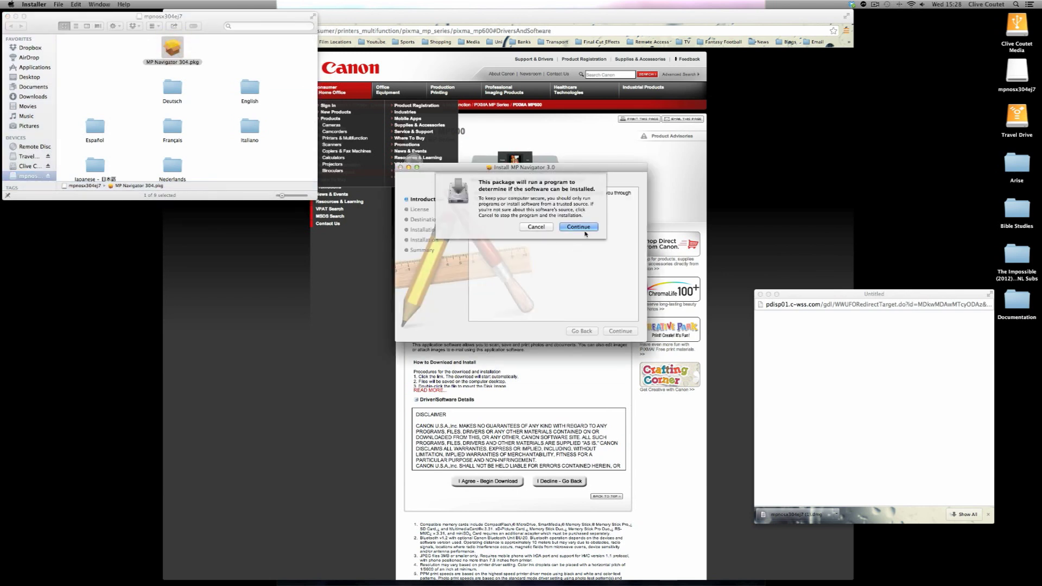
{"action": "left_click", "coordinate": [585, 230]}
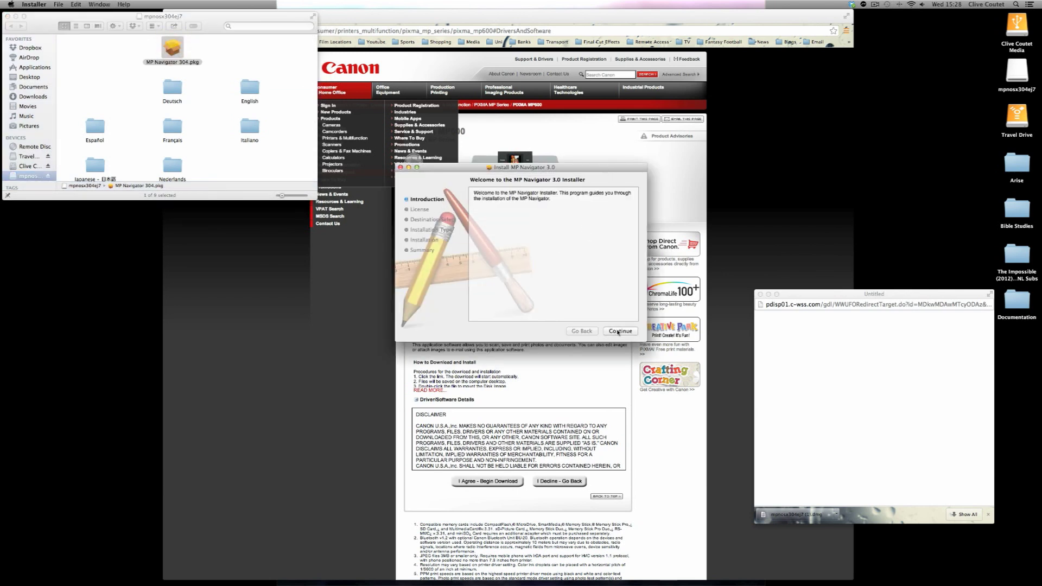
{"action": "left_click", "coordinate": [617, 332]}
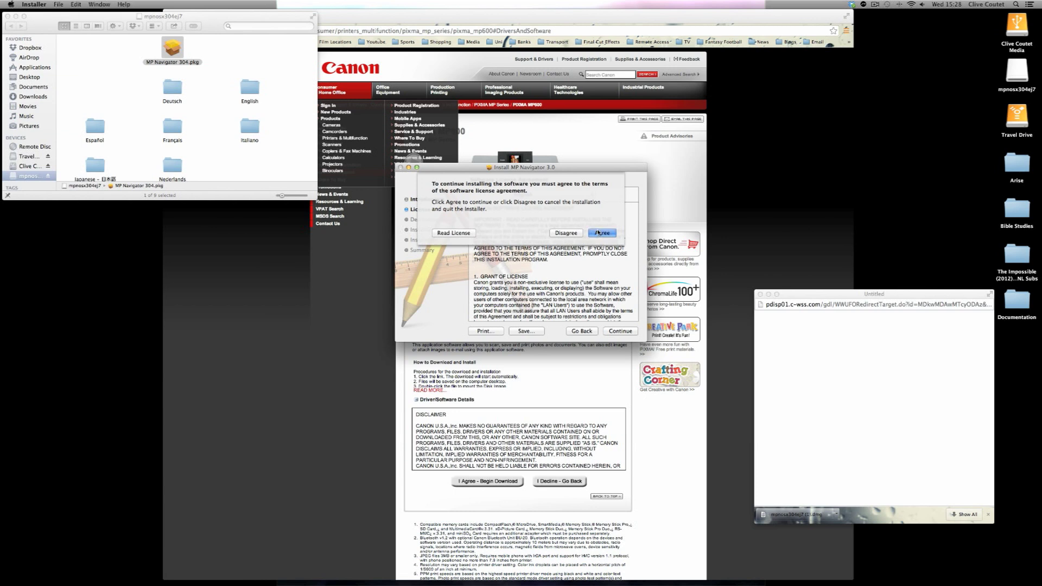
{"action": "left_click", "coordinate": [598, 232]}
{"action": "left_click", "coordinate": [625, 335]}
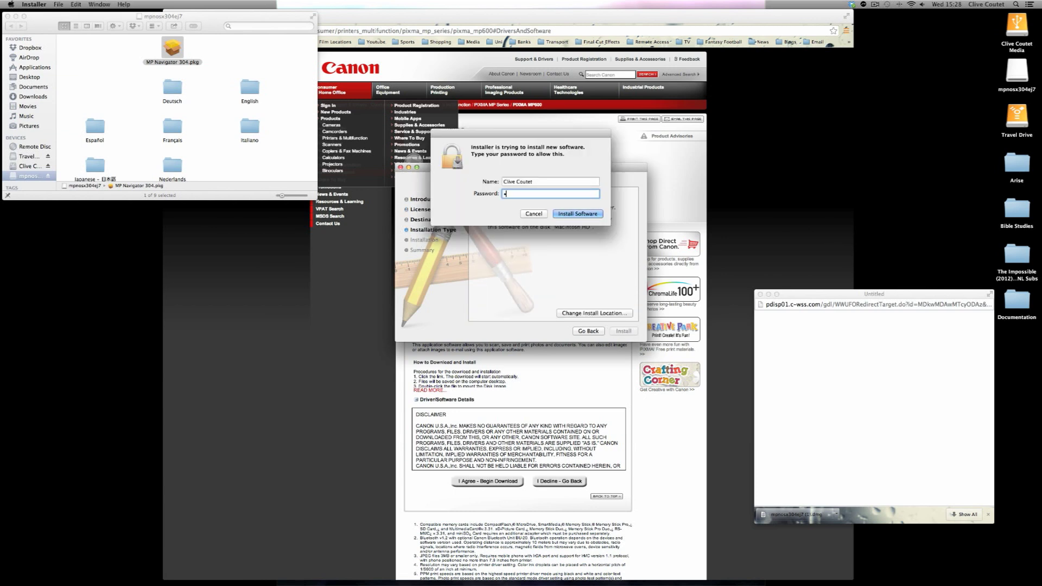
{"action": "key", "text": "Return"}
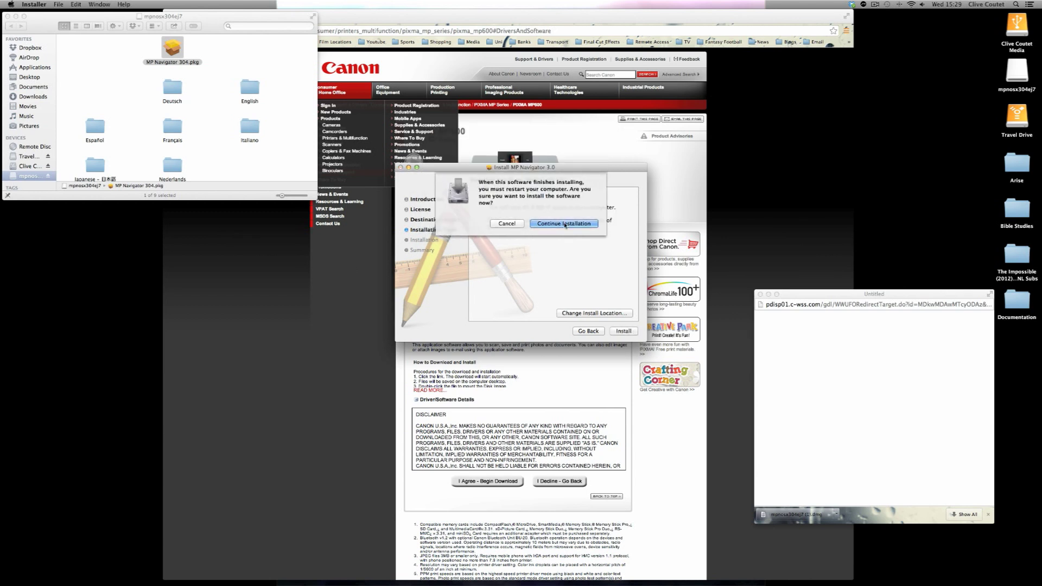
{"action": "left_click", "coordinate": [564, 223]}
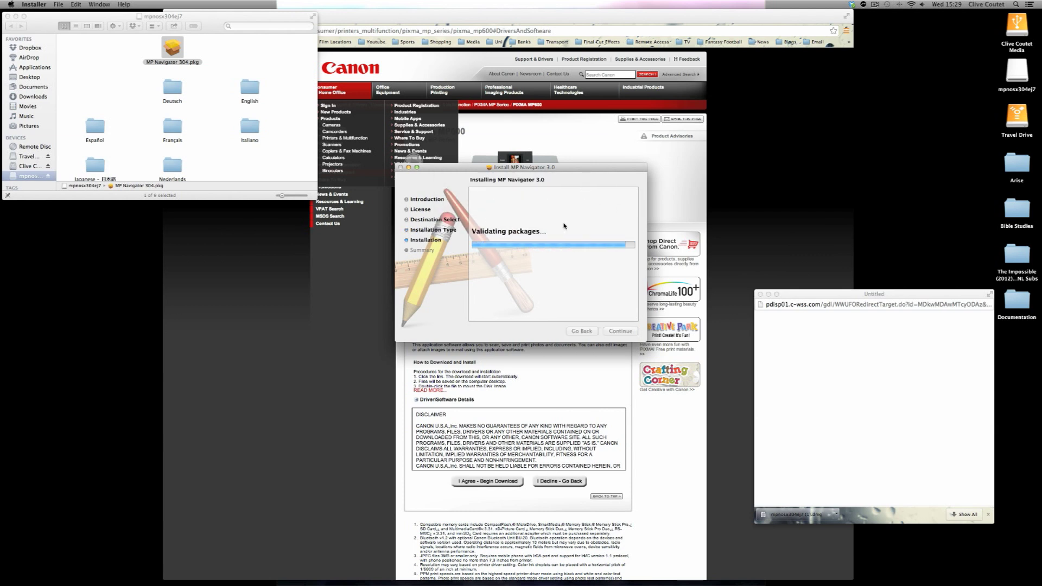
{"action": "mouse_move", "coordinate": [508, 170]}
{"action": "left_mouse_down"}
{"action": "mouse_move", "coordinate": [137, 324]}
{"action": "mouse_move", "coordinate": [205, 340]}
{"action": "left_mouse_up"}
{"action": "left_click", "coordinate": [7, 16]}
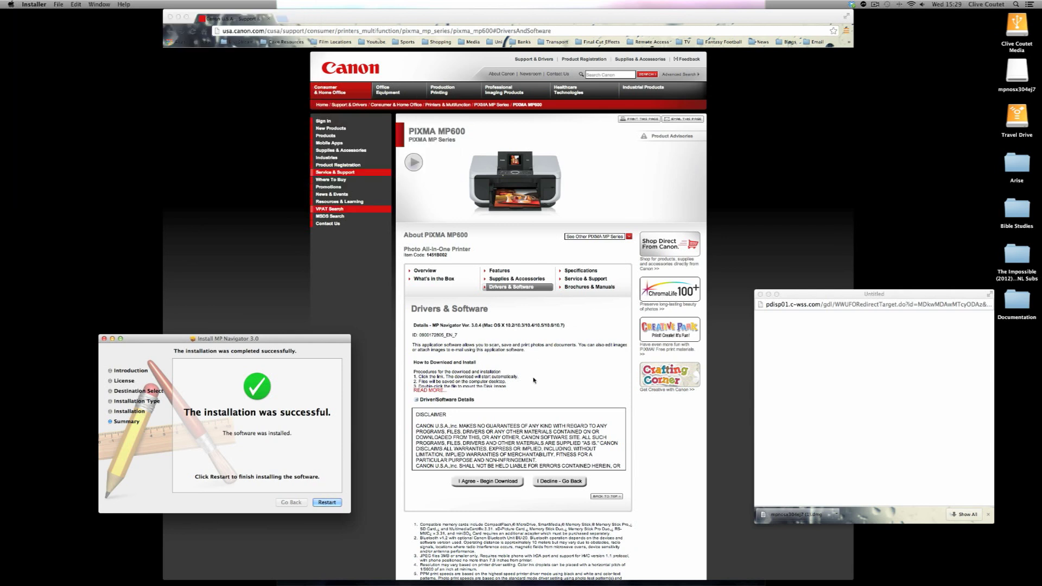
Find the PIXMA MP600 on Canon support and download its OS X Lion v10.7 CUPS printer driver
{"action": "left_click", "coordinate": [170, 31]}
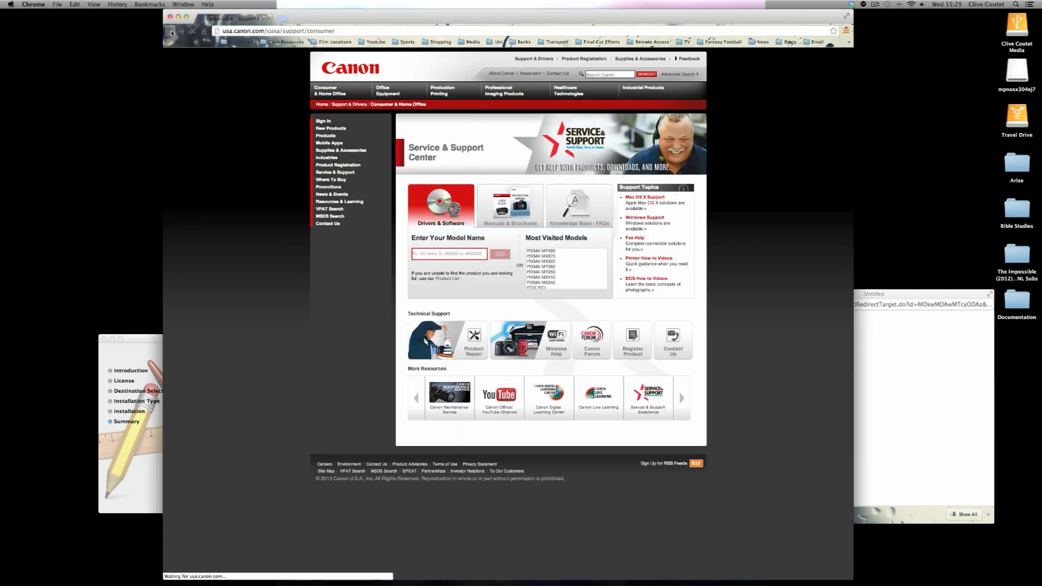
{"action": "left_click", "coordinate": [453, 257]}
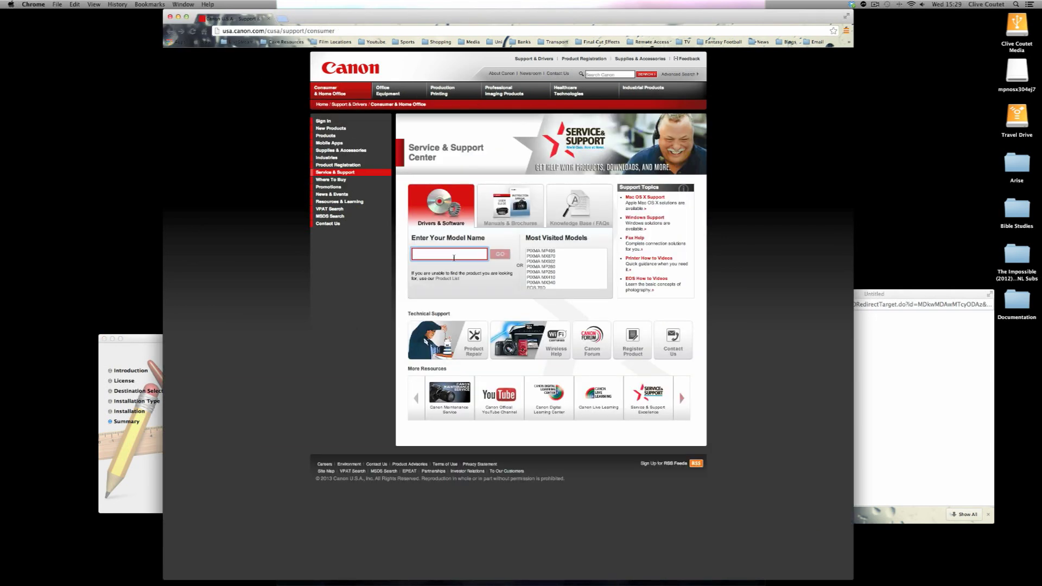
{"action": "type", "text": "Mp600"}
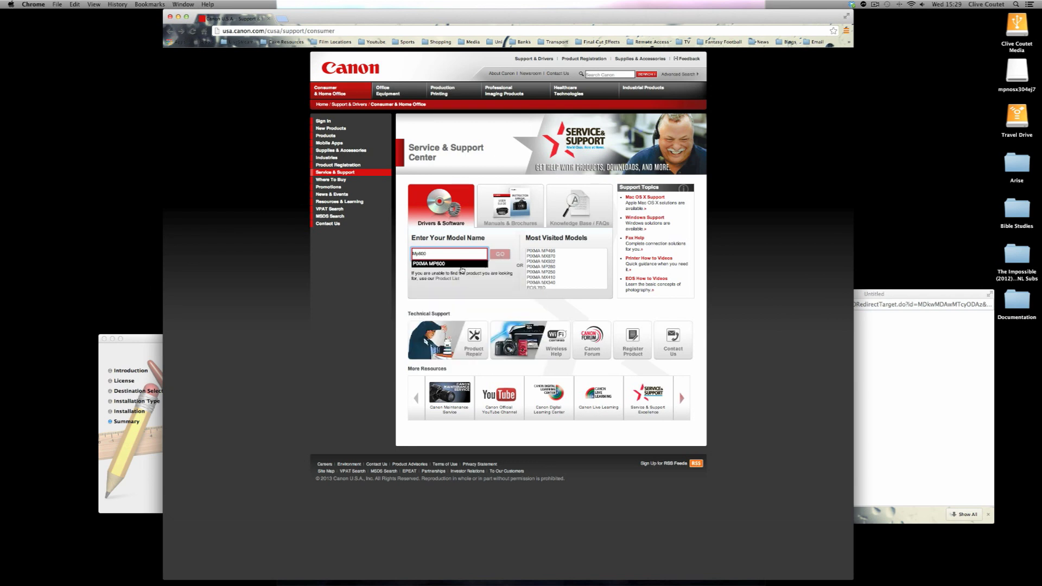
{"action": "left_click", "coordinate": [461, 264]}
{"action": "left_click", "coordinate": [504, 255]}
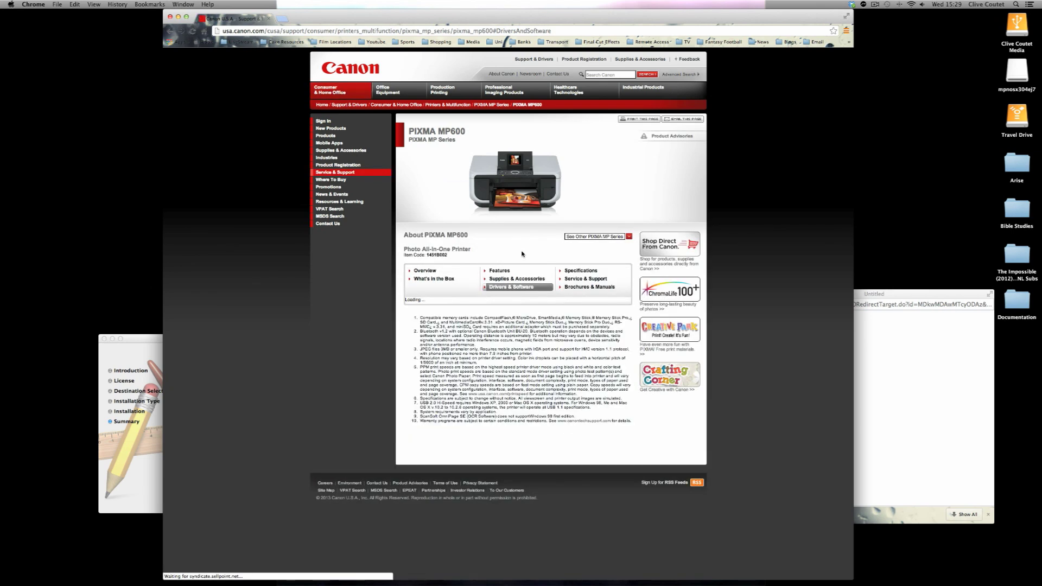
{"action": "left_click", "coordinate": [518, 346]}
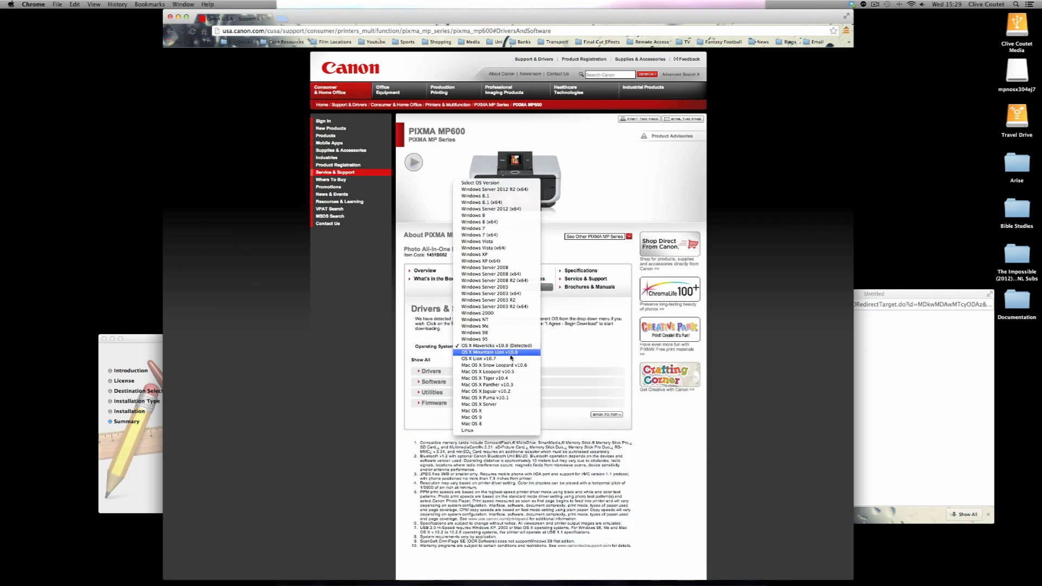
{"action": "left_click", "coordinate": [420, 373]}
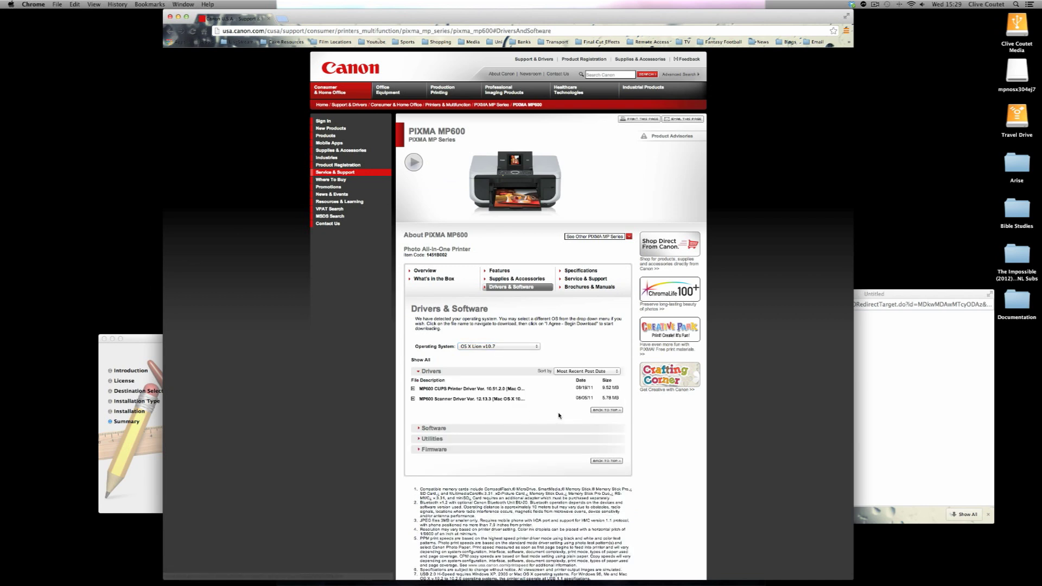
{"action": "left_click", "coordinate": [498, 389]}
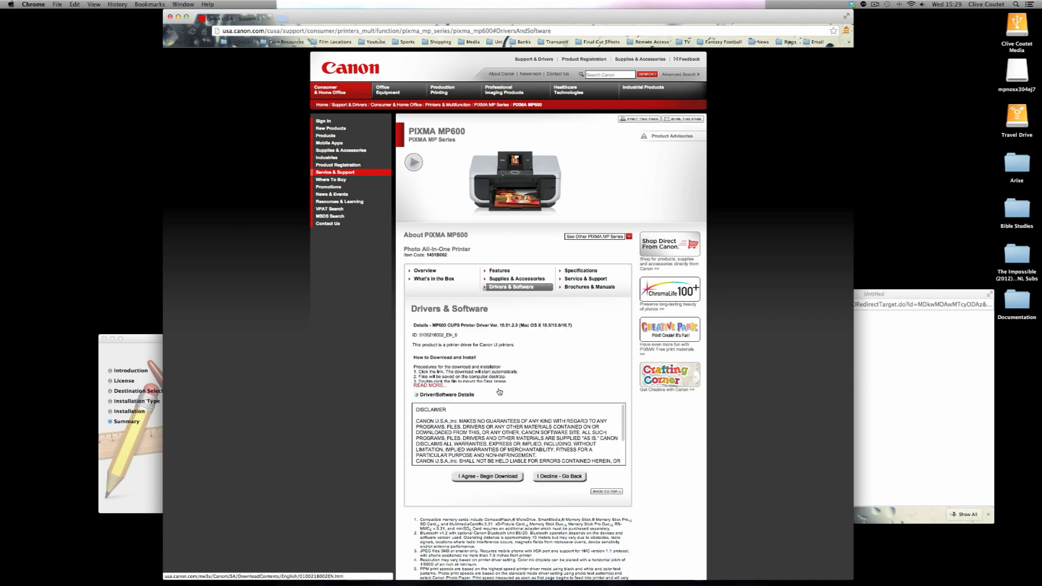
{"action": "left_click", "coordinate": [498, 476]}
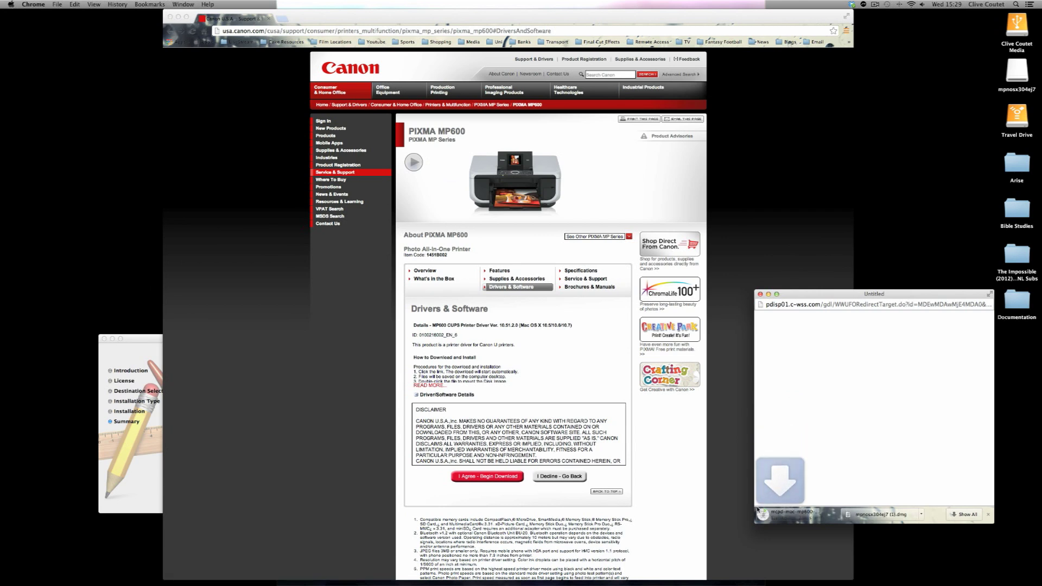
Download the PIXMA MP600 scanner driver for OS X Lion v10.7 from Canon support
{"action": "left_click", "coordinate": [170, 32]}
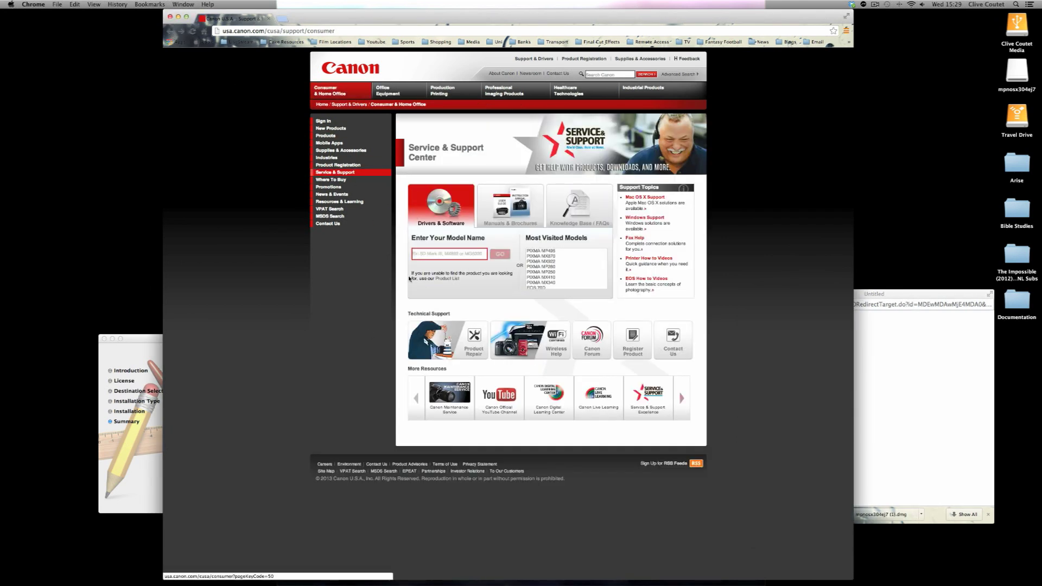
{"action": "left_click", "coordinate": [436, 255]}
{"action": "type", "text": "M"}
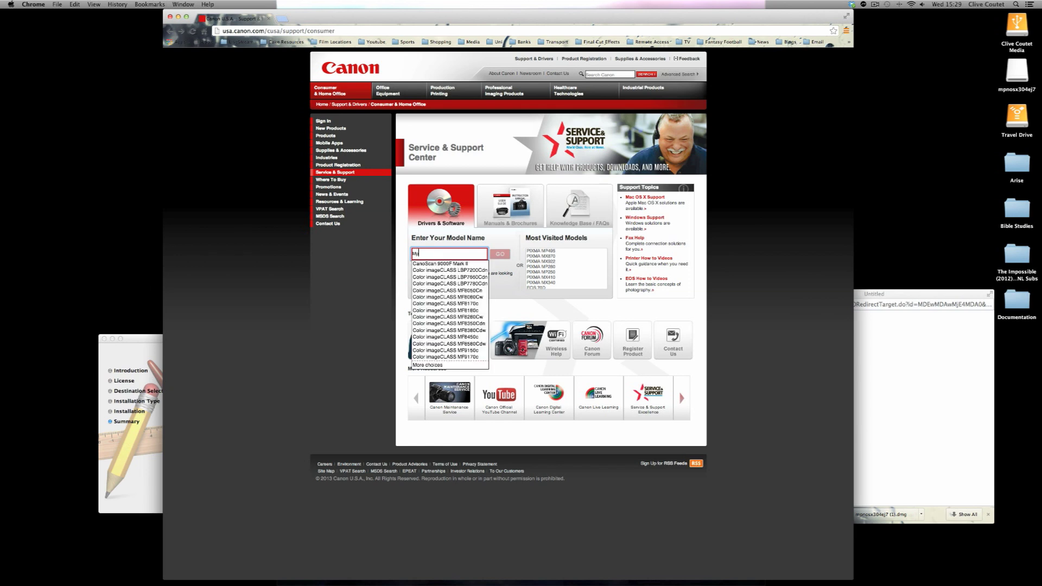
{"action": "type", "text": "P600"}
{"action": "key", "text": "Down"}
{"action": "key", "text": "Return"}
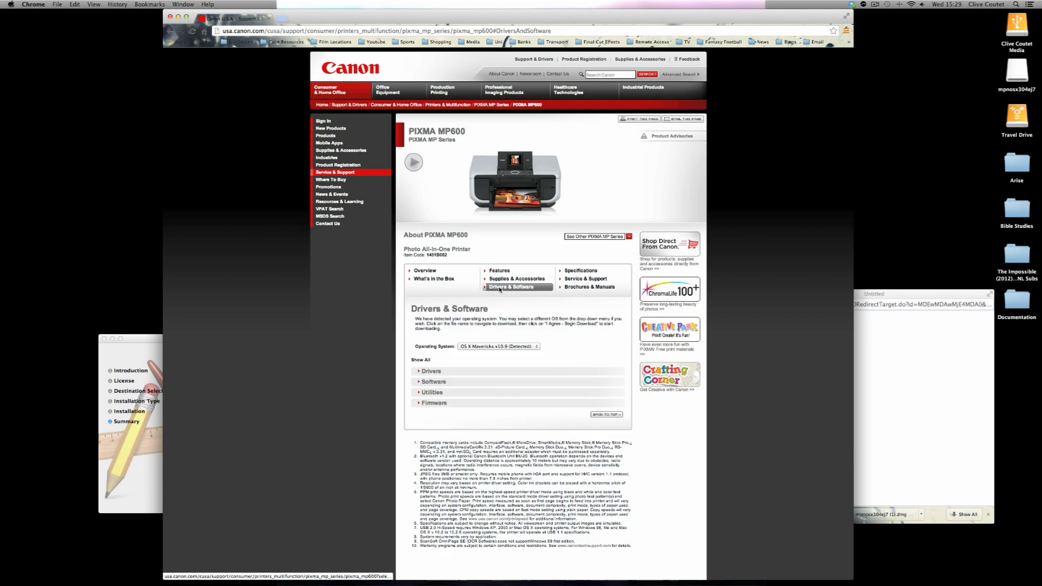
{"action": "left_click", "coordinate": [491, 347]}
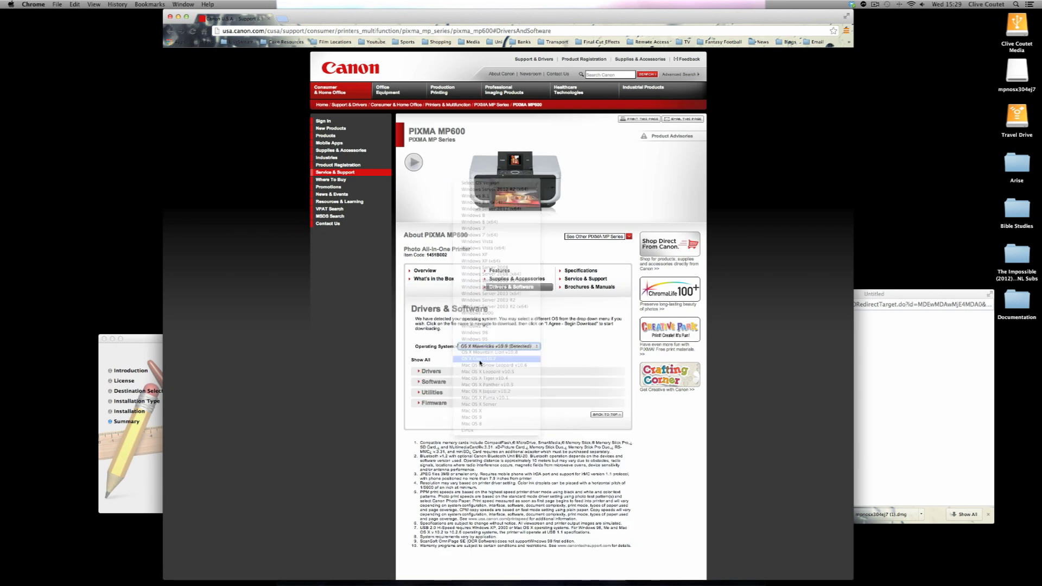
{"action": "left_click", "coordinate": [421, 372]}
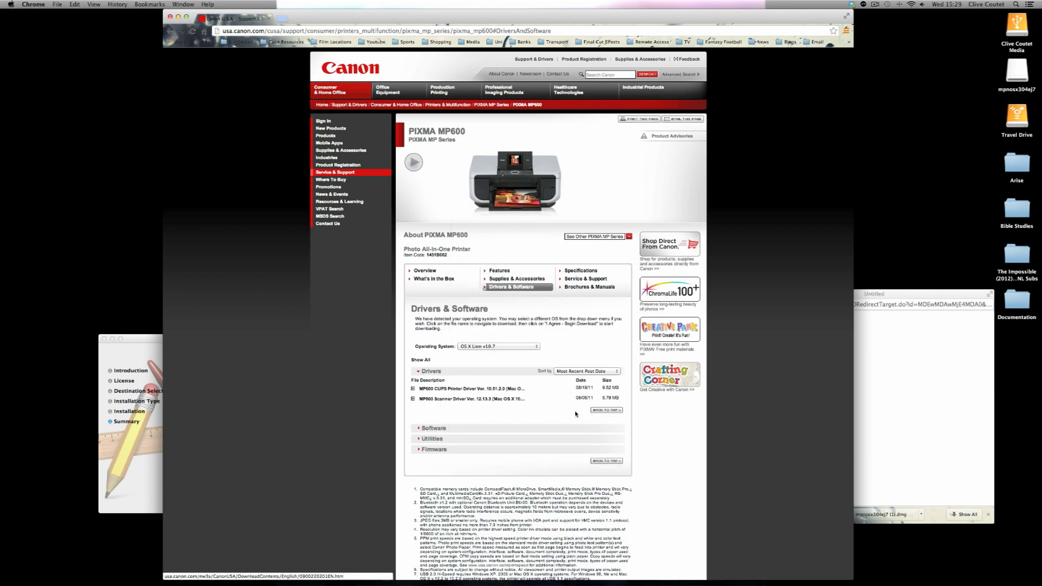
{"action": "left_click", "coordinate": [491, 401]}
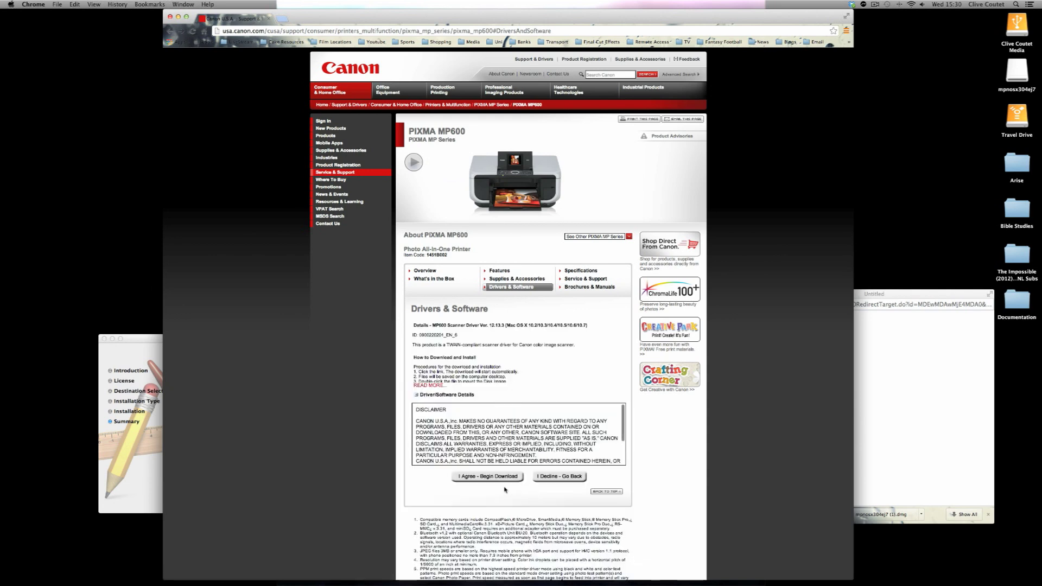
{"action": "left_click", "coordinate": [487, 477]}
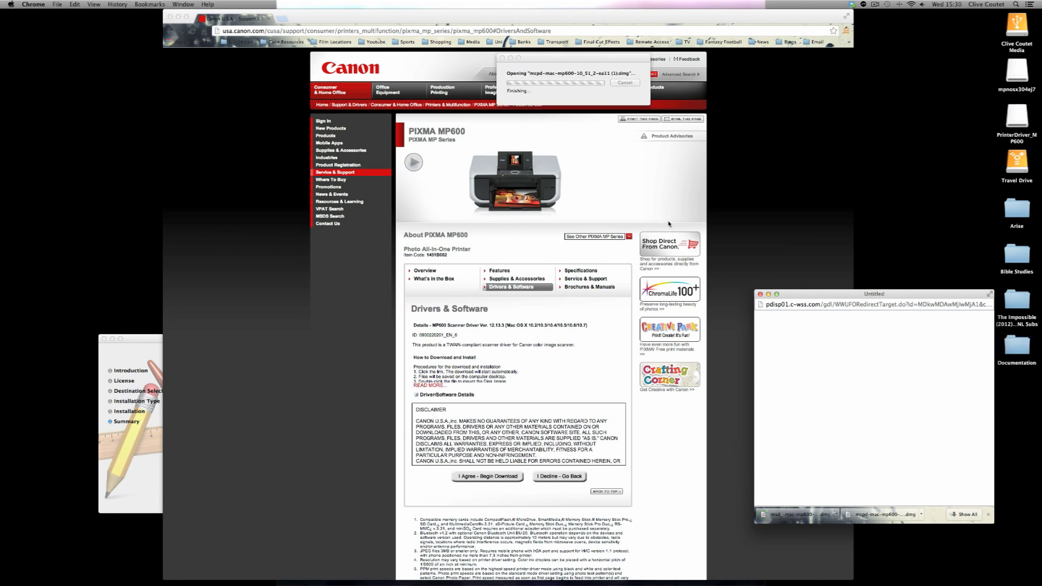
Run the MP600 printer driver package, agree to its license and start the installation
{"action": "double_click", "coordinate": [230, 246]}
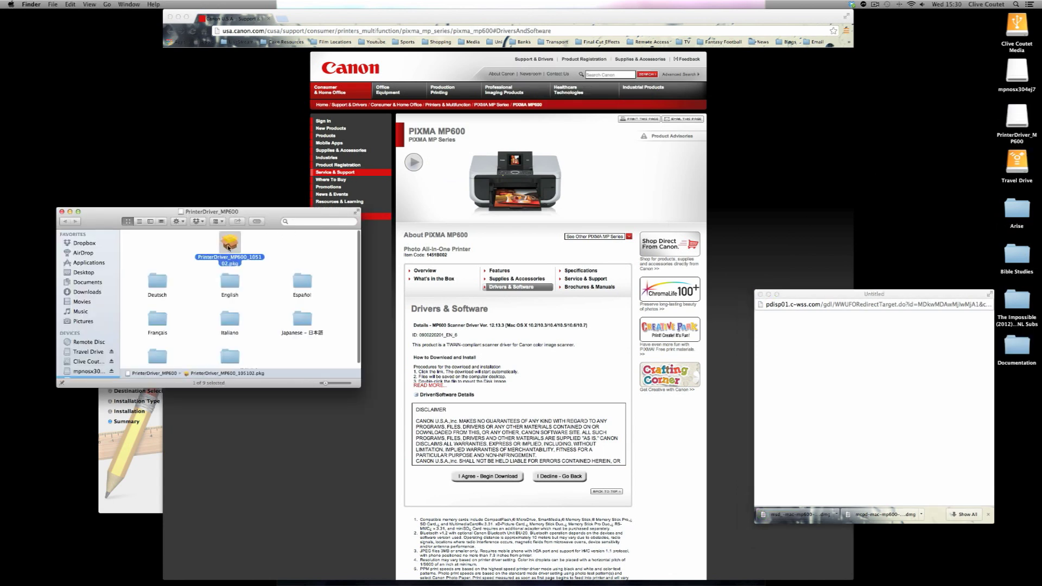
{"action": "left_click", "coordinate": [234, 298]}
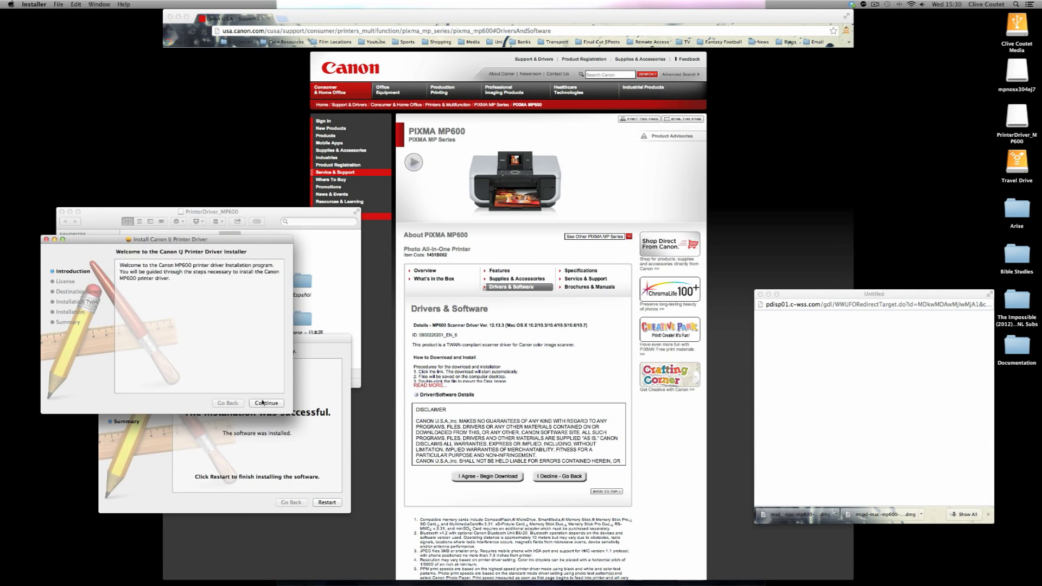
{"action": "left_click", "coordinate": [266, 402]}
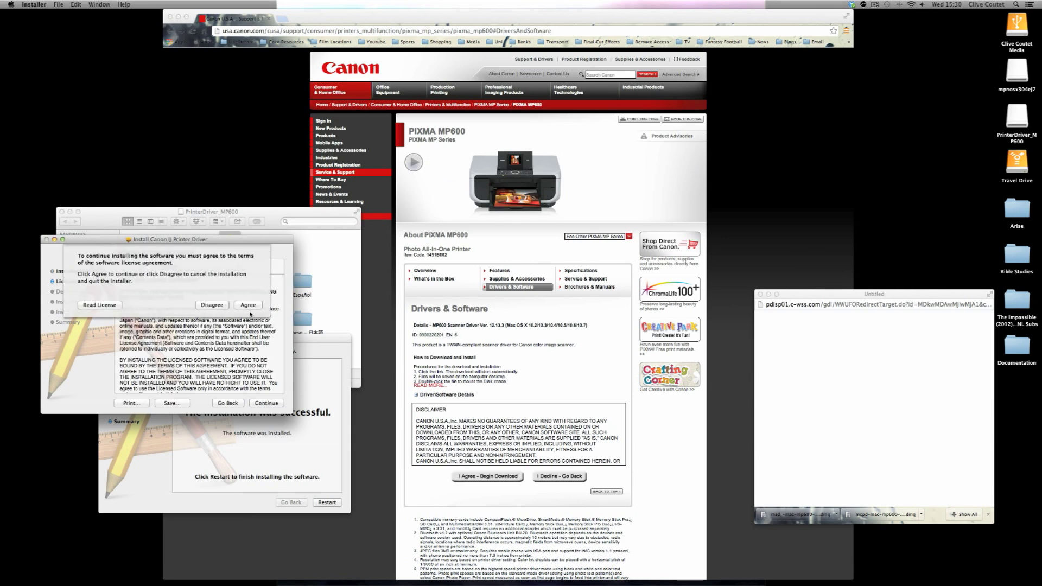
{"action": "left_click", "coordinate": [248, 307]}
{"action": "left_click", "coordinate": [266, 402]}
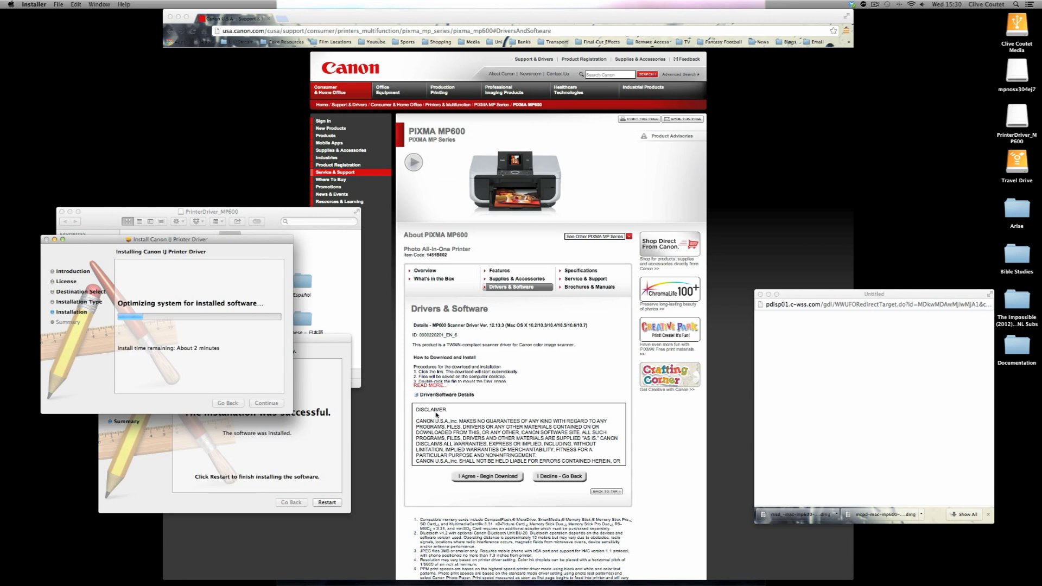
Close Chrome, move the installer windows aside and close the finished printer driver installer
{"action": "left_click", "coordinate": [171, 17]}
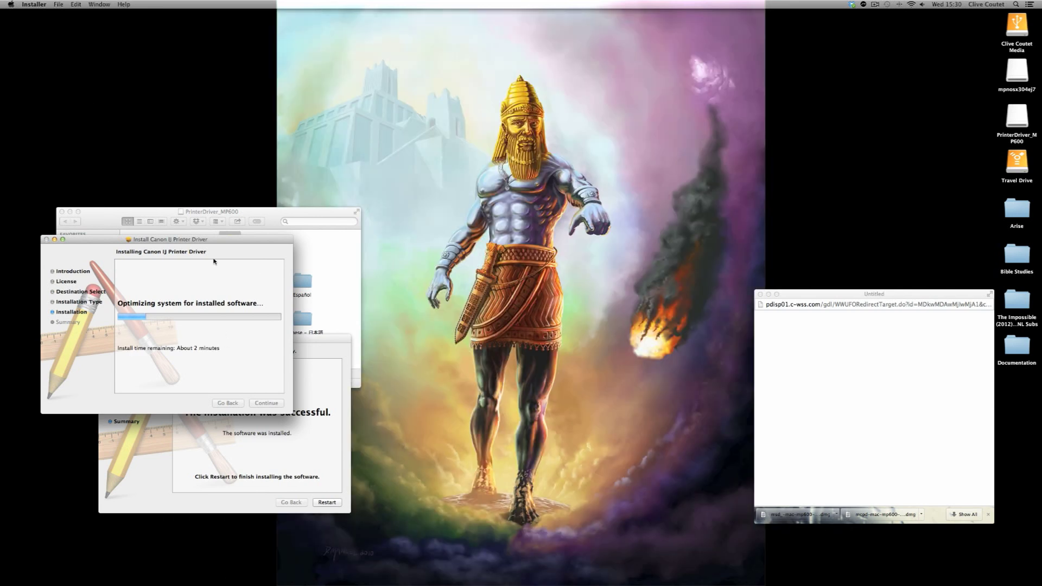
{"action": "left_click_drag", "start_coordinate": [214, 239], "coordinate": [365, 13]}
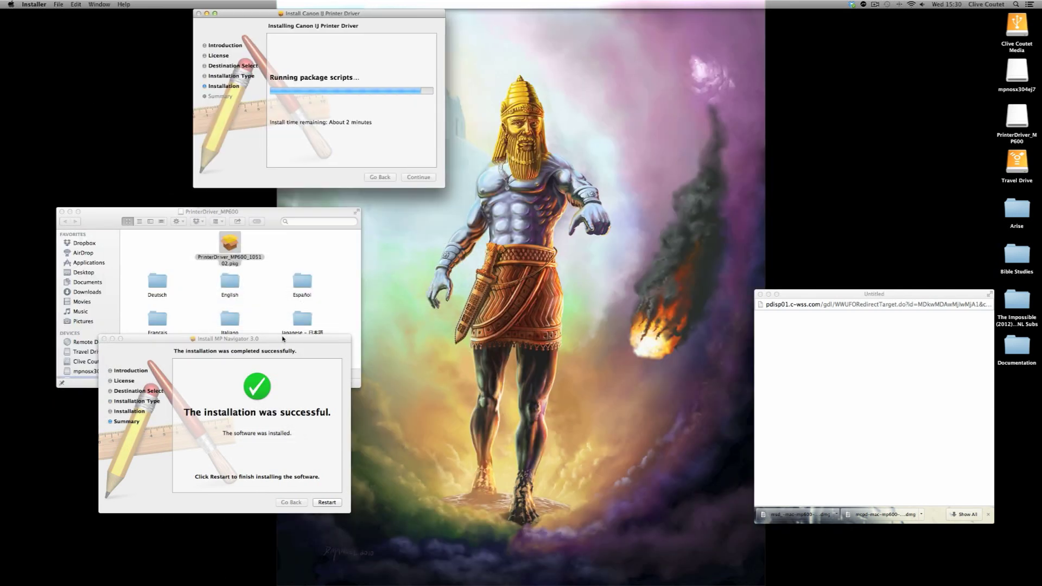
{"action": "left_click_drag", "start_coordinate": [282, 338], "coordinate": [666, 21]}
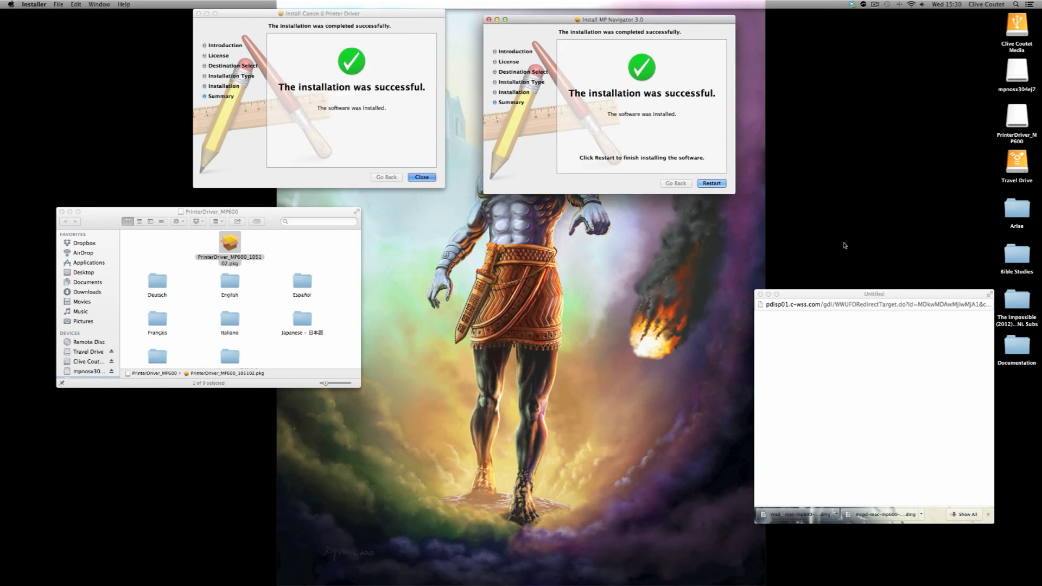
{"action": "left_click", "coordinate": [427, 178]}
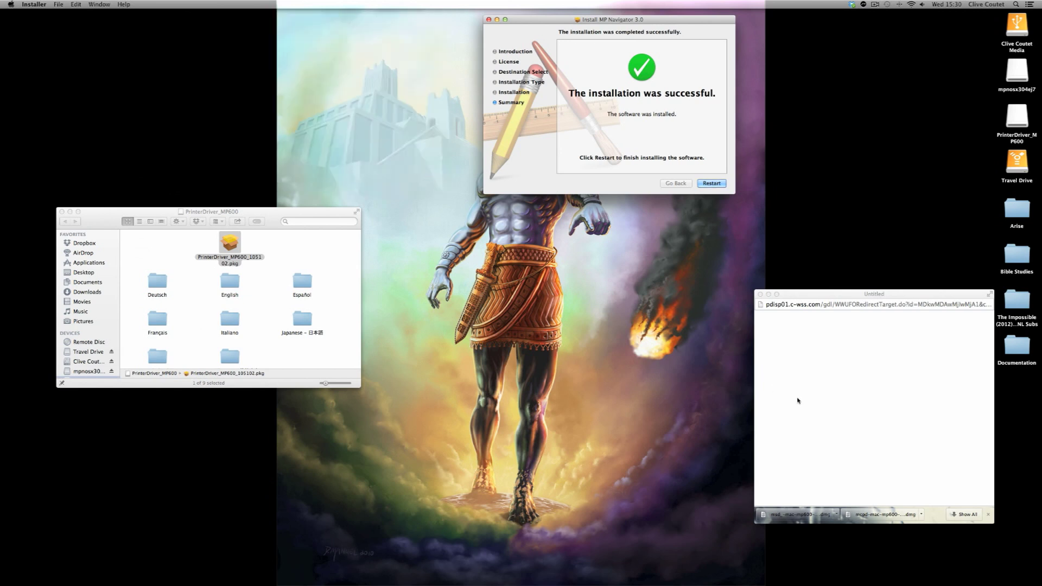
{"action": "left_click", "coordinate": [816, 515]}
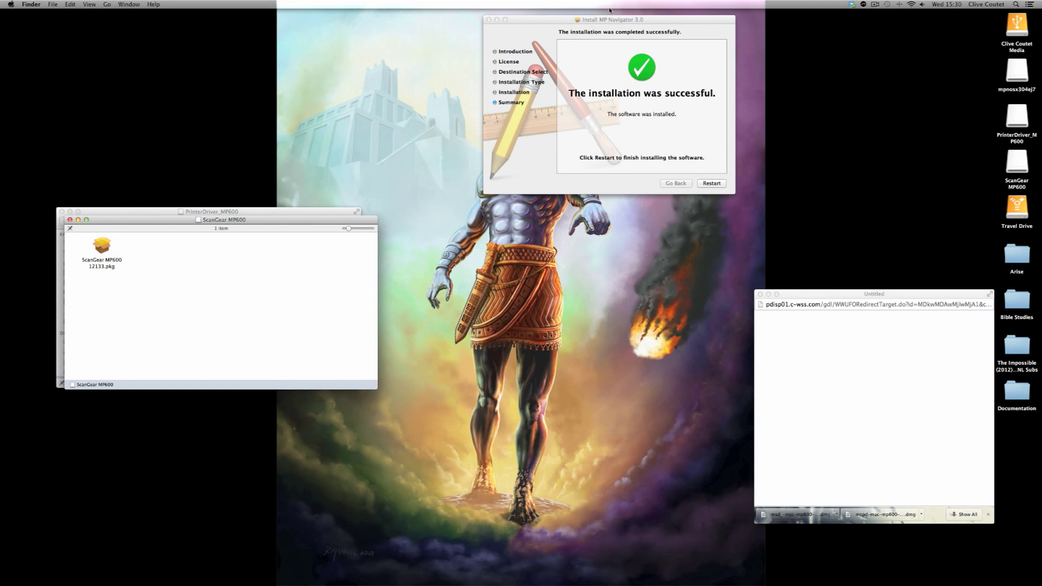
Install the ScanGear MP600 package, agreeing to the license and accepting the restart warning
{"action": "double_click", "coordinate": [101, 252]}
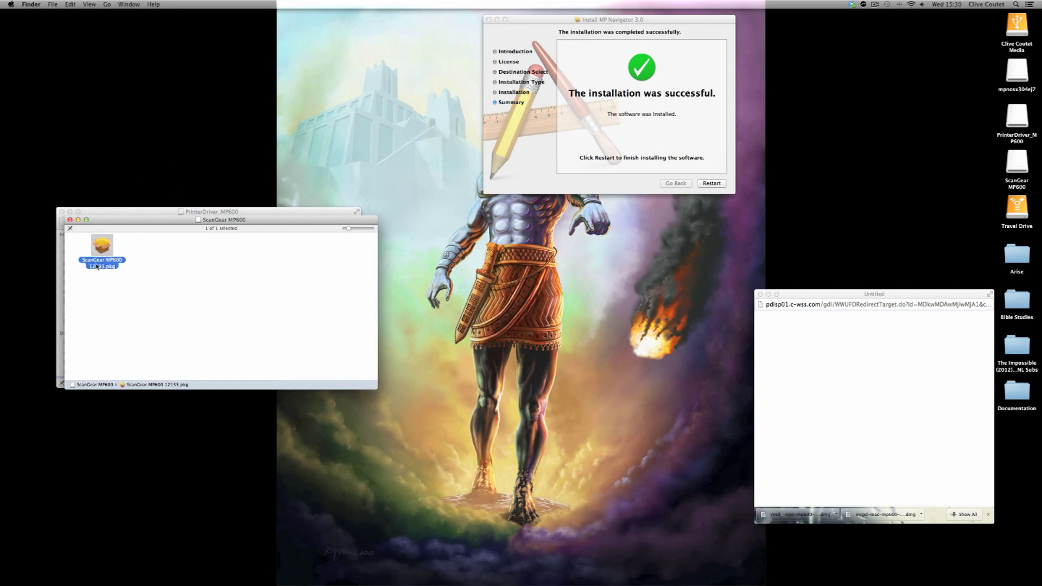
{"action": "left_click", "coordinate": [233, 311]}
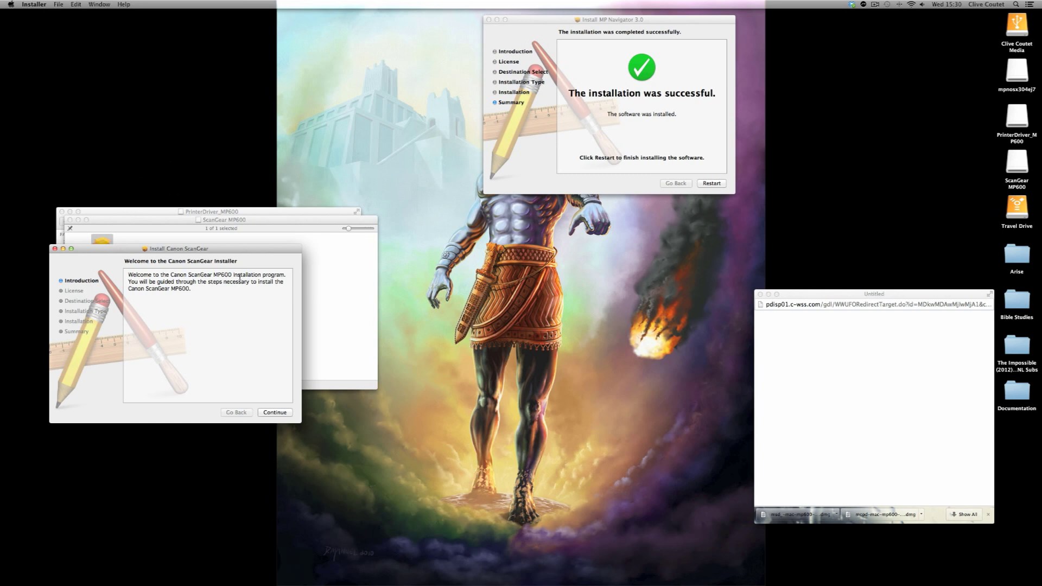
{"action": "left_click", "coordinate": [271, 412]}
{"action": "left_click", "coordinate": [274, 412]}
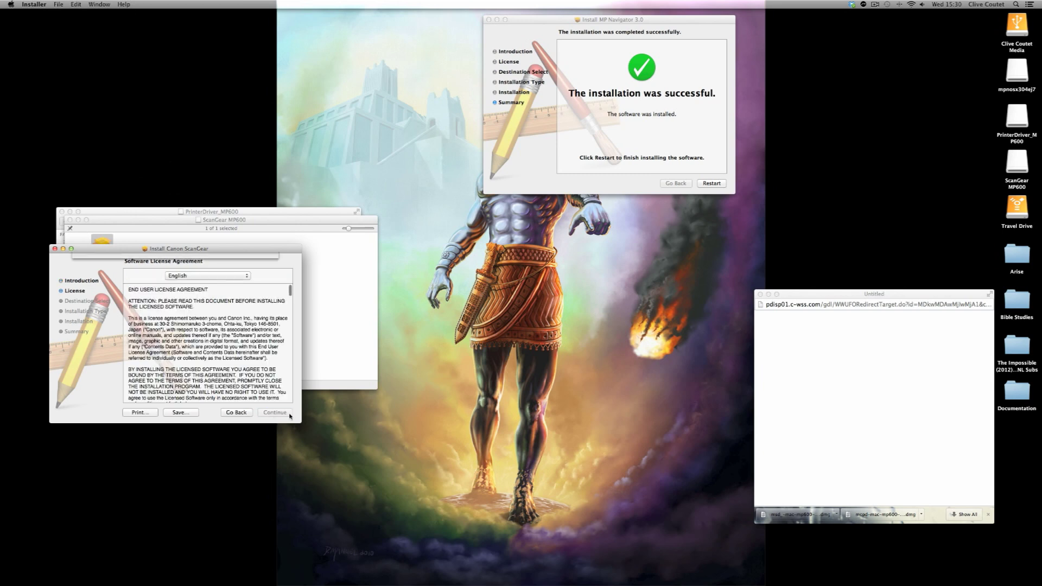
{"action": "left_click", "coordinate": [256, 314]}
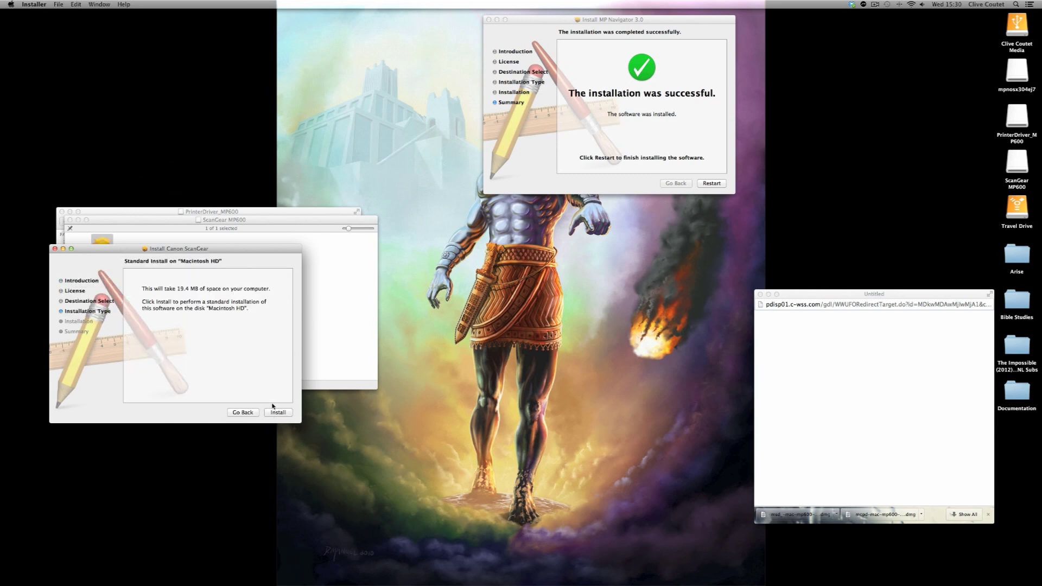
{"action": "left_click", "coordinate": [276, 412]}
{"action": "left_click", "coordinate": [230, 307]}
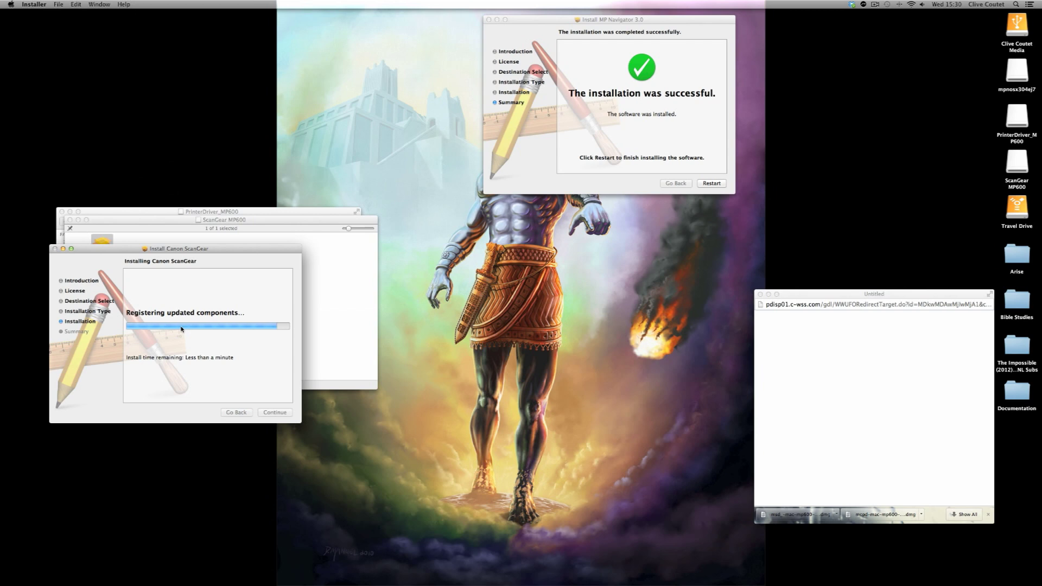
{"action": "left_click_drag", "start_coordinate": [190, 260], "coordinate": [269, 26]}
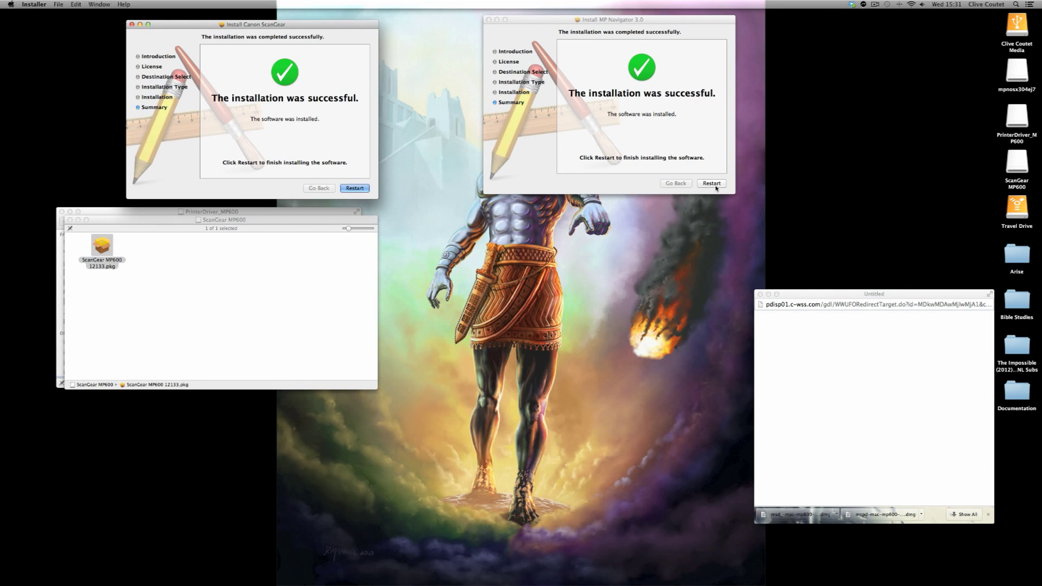
Open Applications > Canon Utilities in a new Finder window and launch MP Navigator 3.0
{"action": "left_click", "coordinate": [875, 8]}
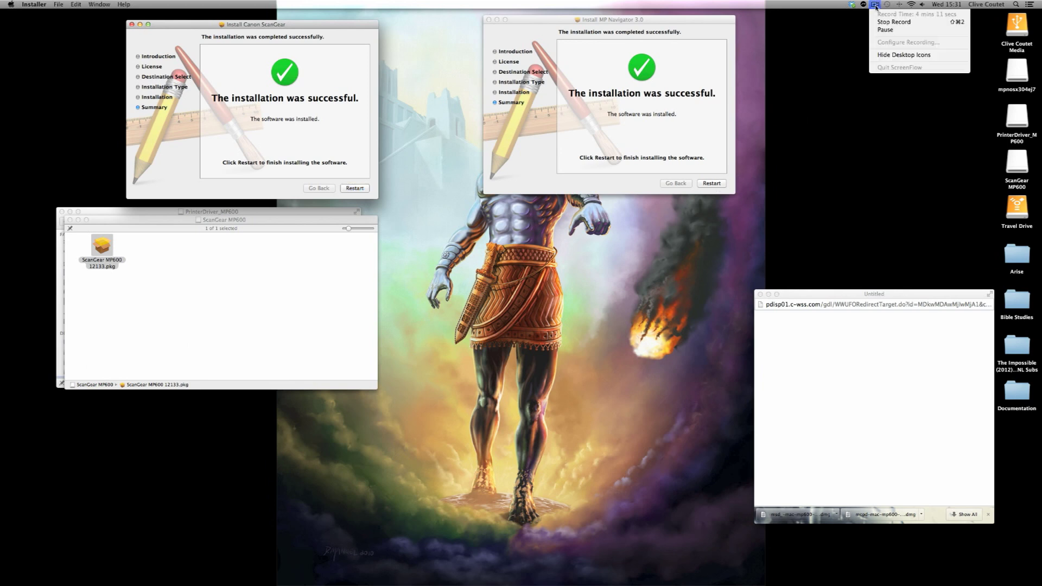
{"action": "left_click", "coordinate": [890, 24]}
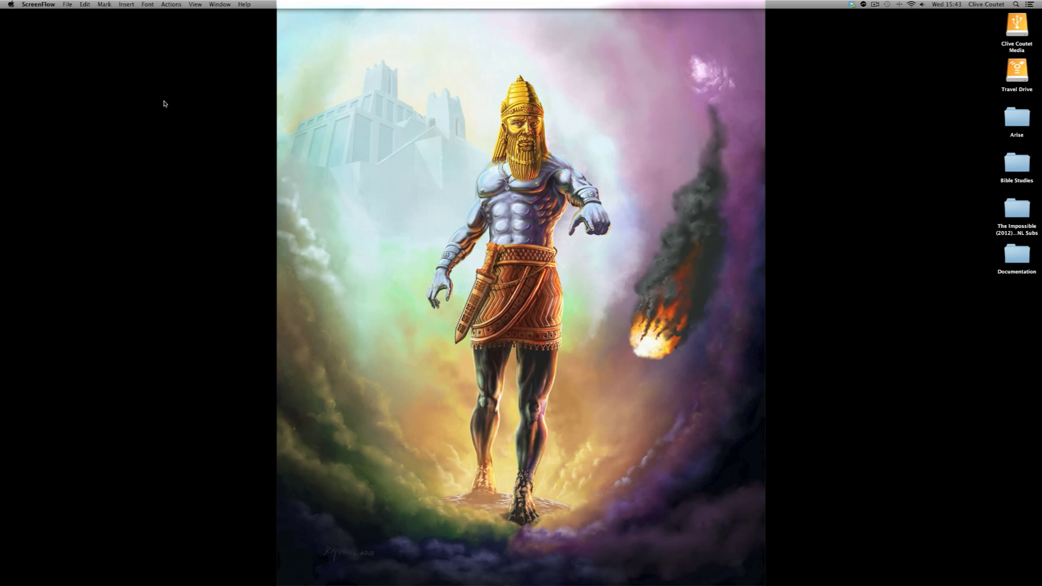
{"action": "left_click", "coordinate": [57, 567]}
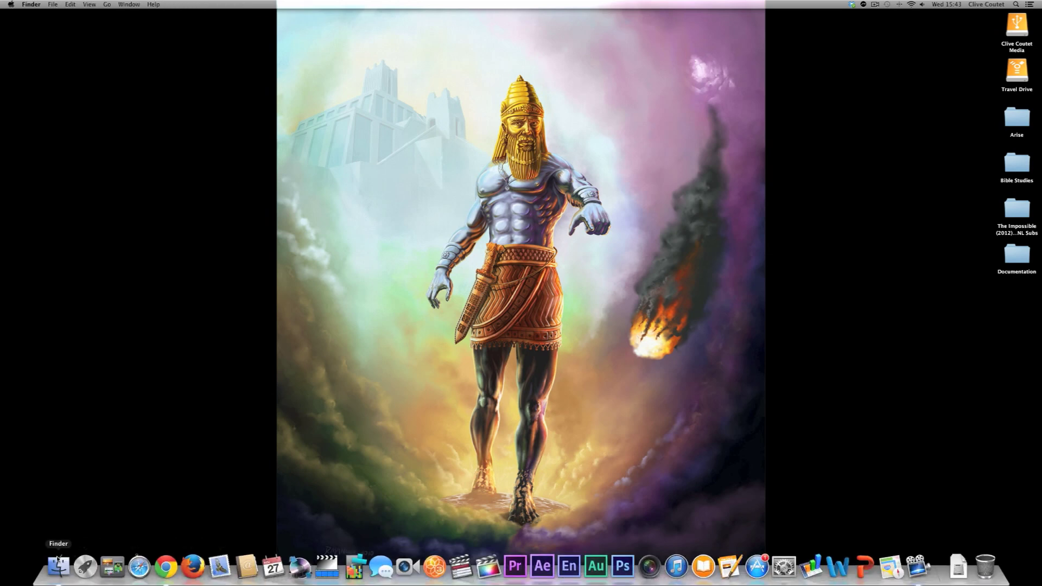
{"action": "left_click", "coordinate": [89, 176]}
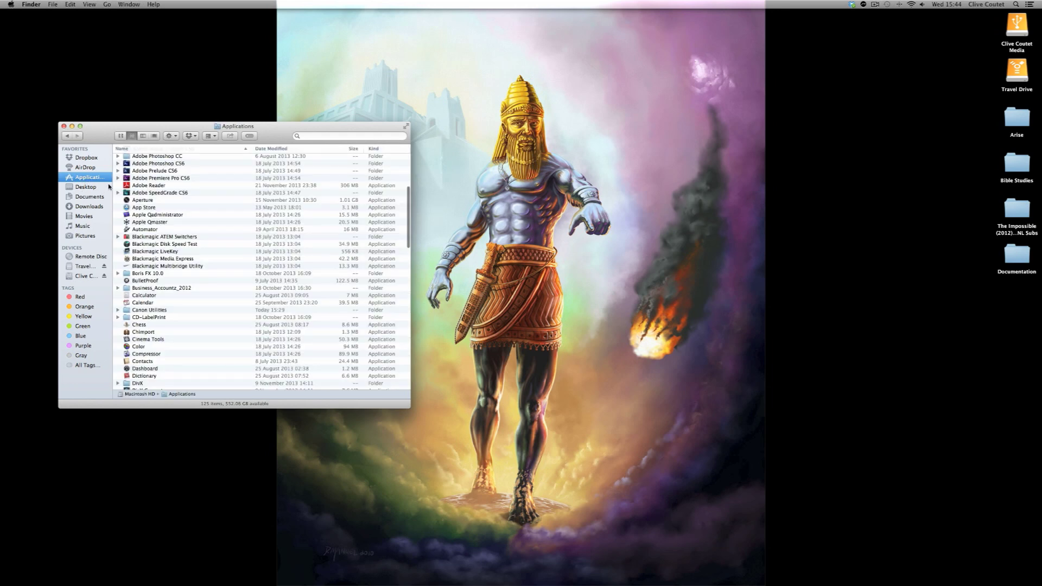
{"action": "left_click", "coordinate": [144, 302]}
{"action": "double_click", "coordinate": [150, 310]}
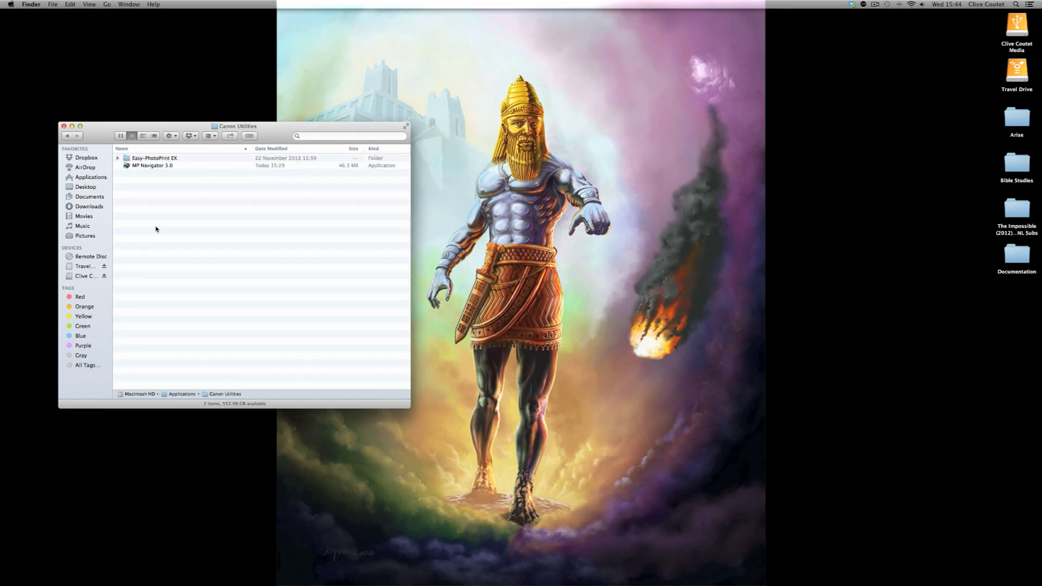
{"action": "left_click", "coordinate": [148, 166]}
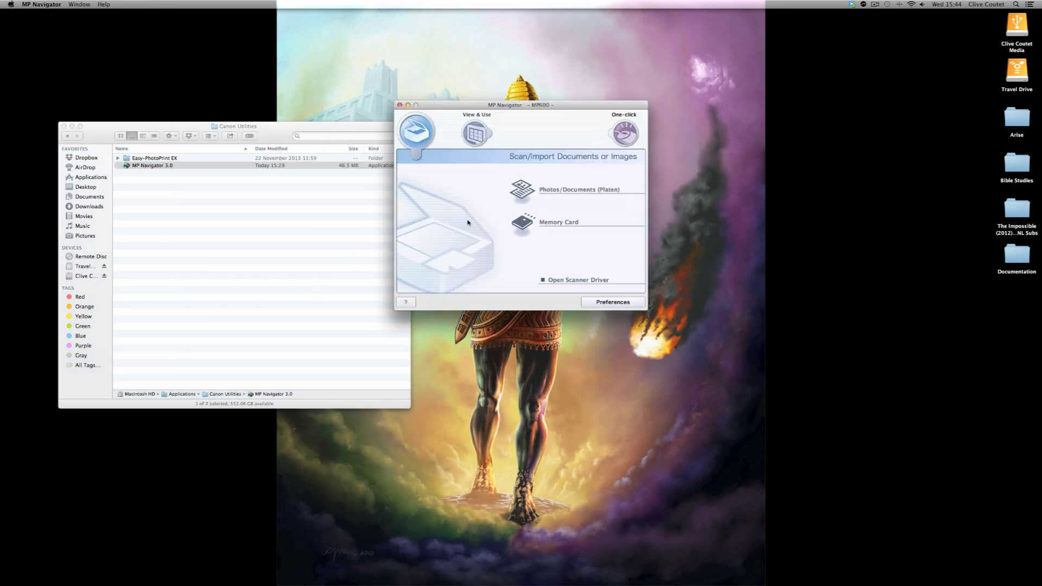
Open ScanGear from MP Navigator and start an MP600 scan to trigger calibration
{"action": "left_click", "coordinate": [584, 284]}
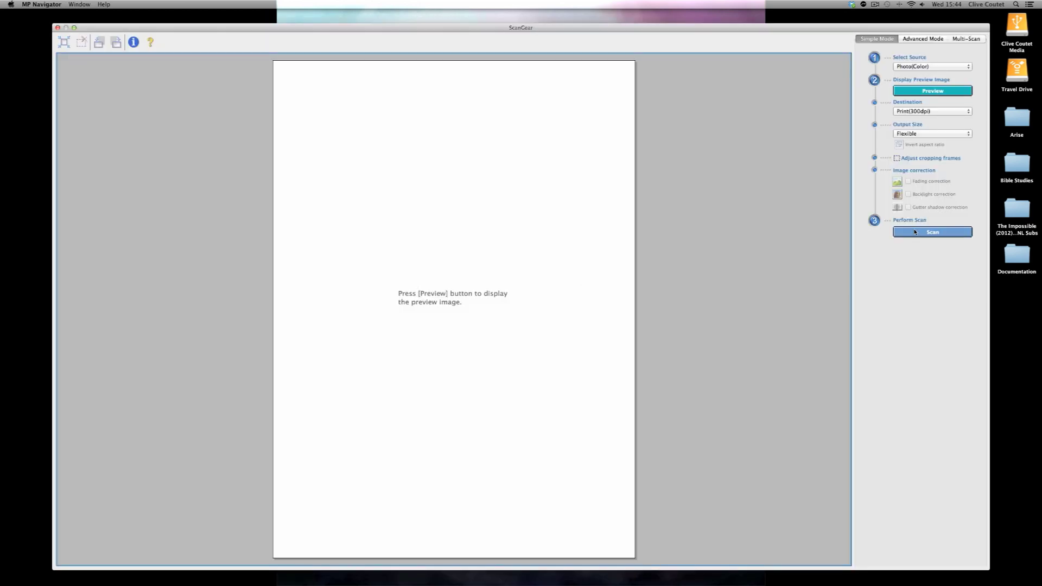
{"action": "left_click", "coordinate": [914, 231]}
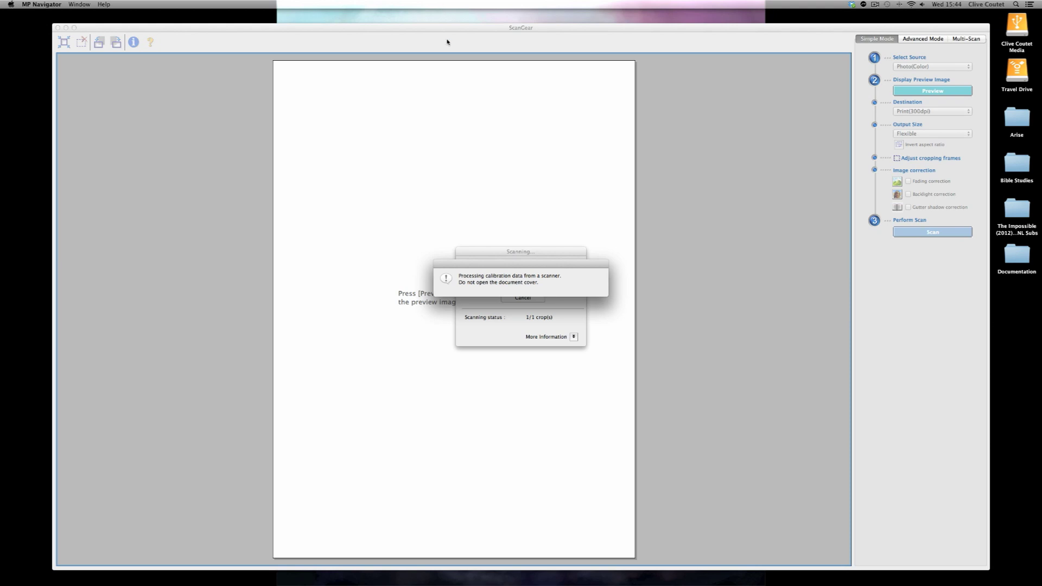
{"action": "left_click", "coordinate": [527, 253]}
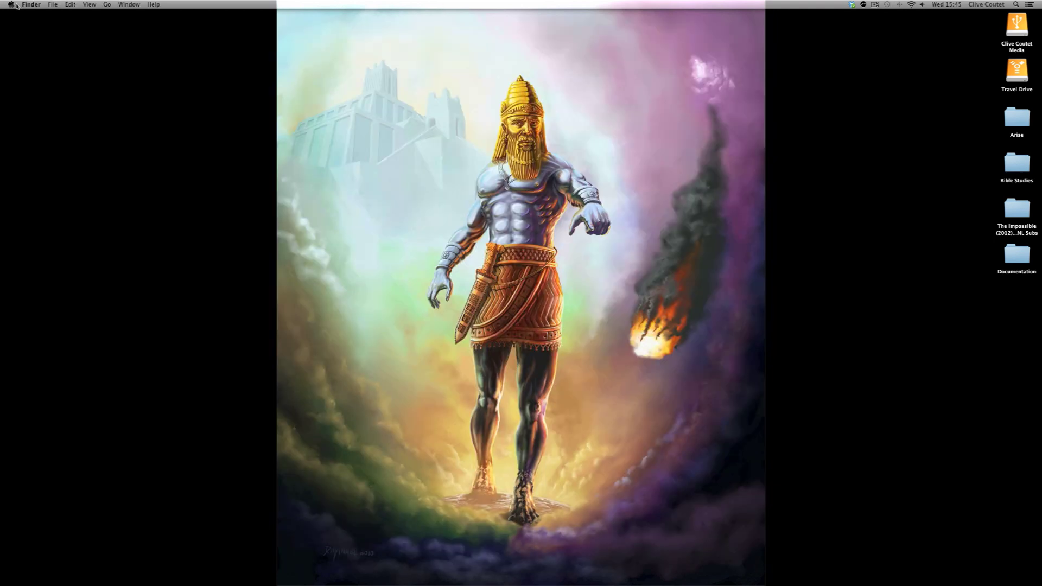
{"action": "left_click", "coordinate": [11, 5]}
{"action": "left_click", "coordinate": [33, 39]}
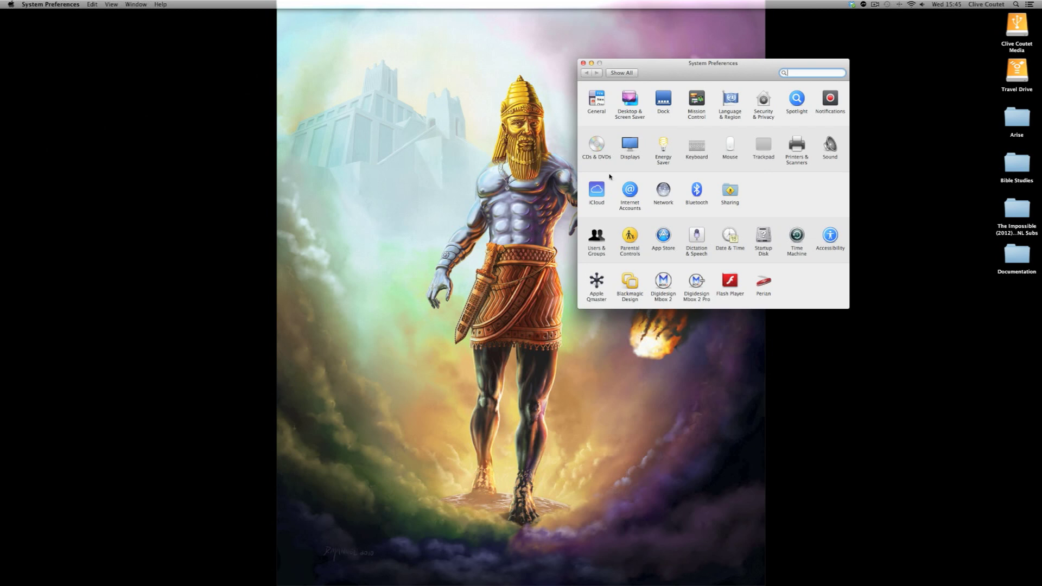
{"action": "left_click", "coordinate": [795, 160]}
{"action": "left_click", "coordinate": [622, 124]}
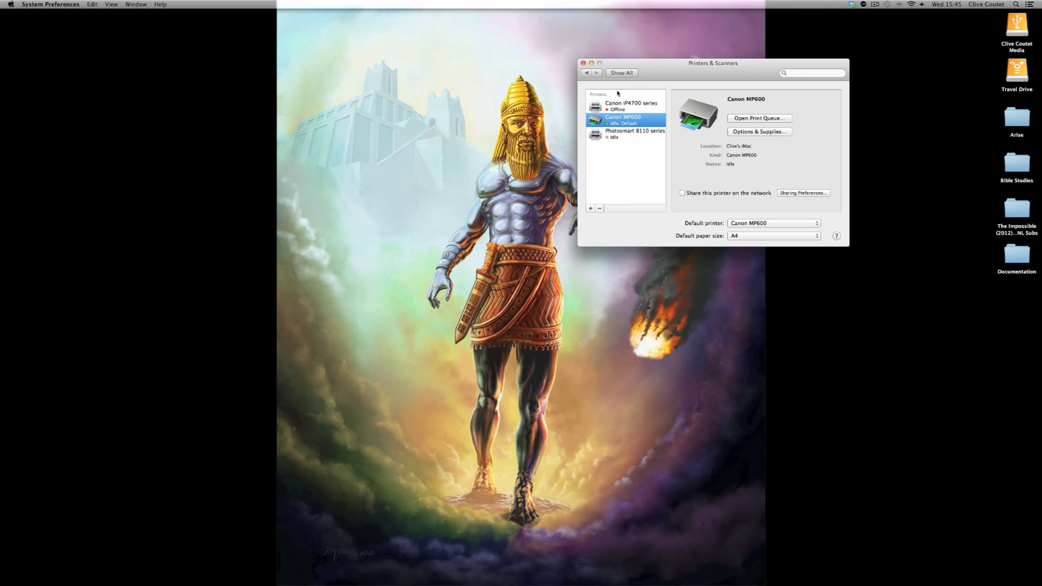
{"action": "left_click", "coordinate": [582, 63]}
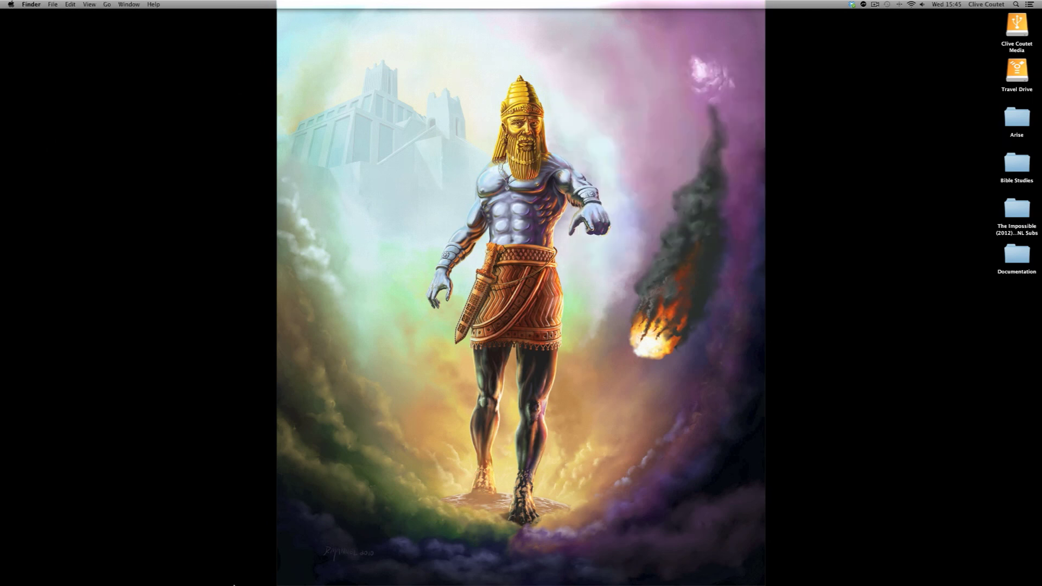
In a new Finder window, go to Applications and open the Canon Utilities folder
{"action": "left_click", "coordinate": [58, 567]}
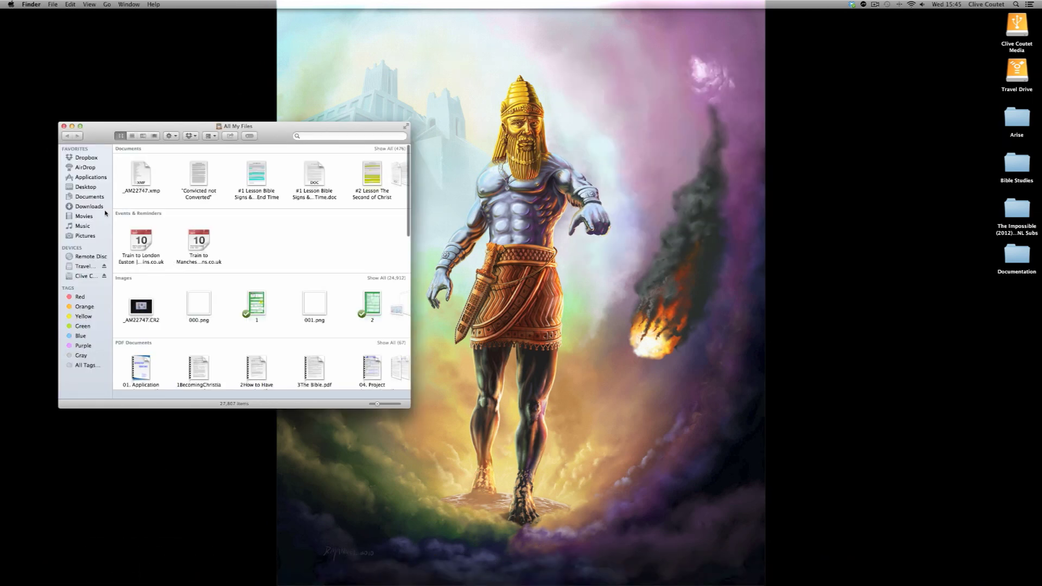
{"action": "left_click", "coordinate": [96, 175]}
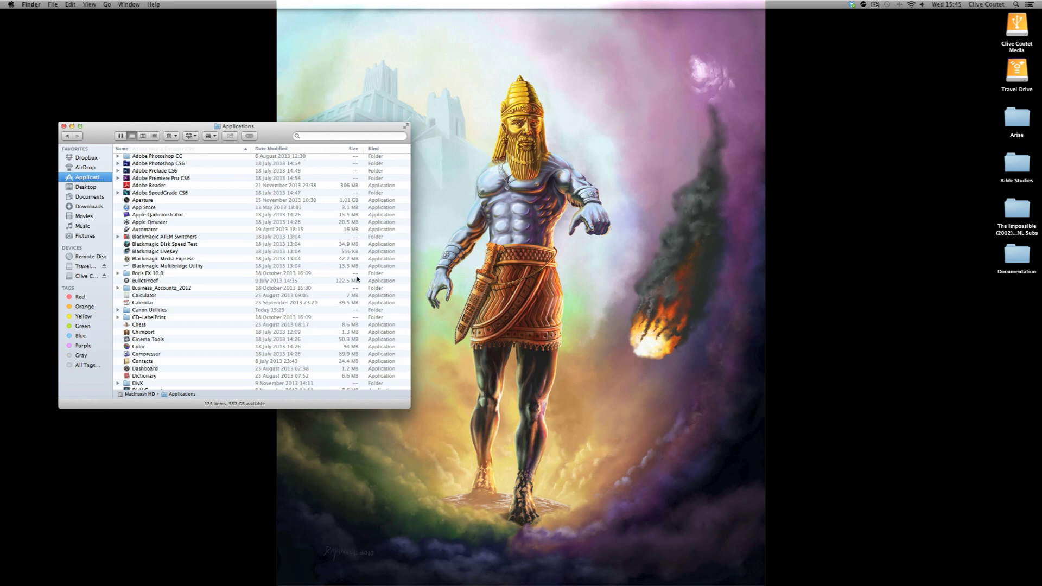
{"action": "double_click", "coordinate": [176, 310]}
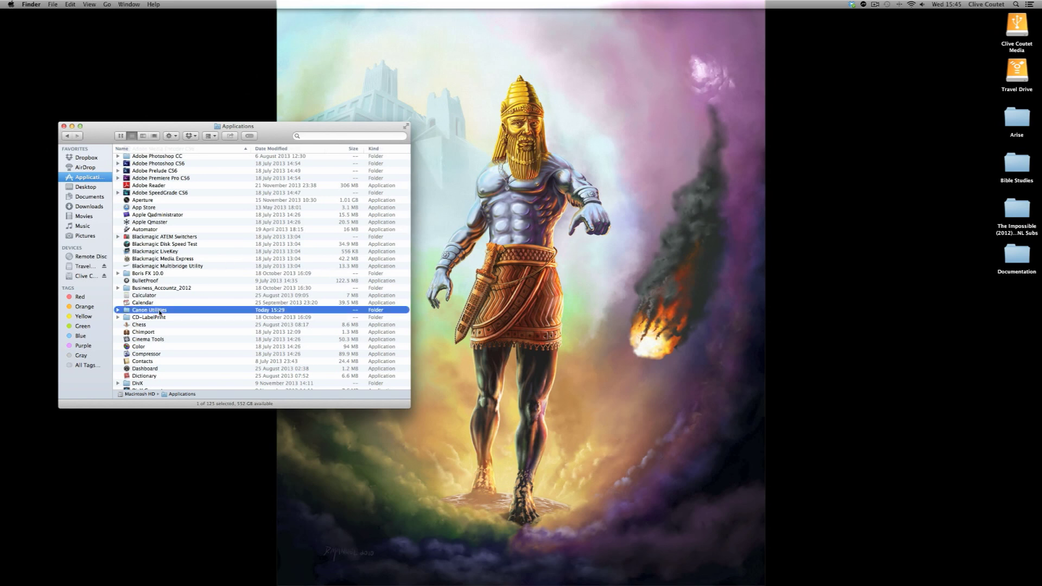